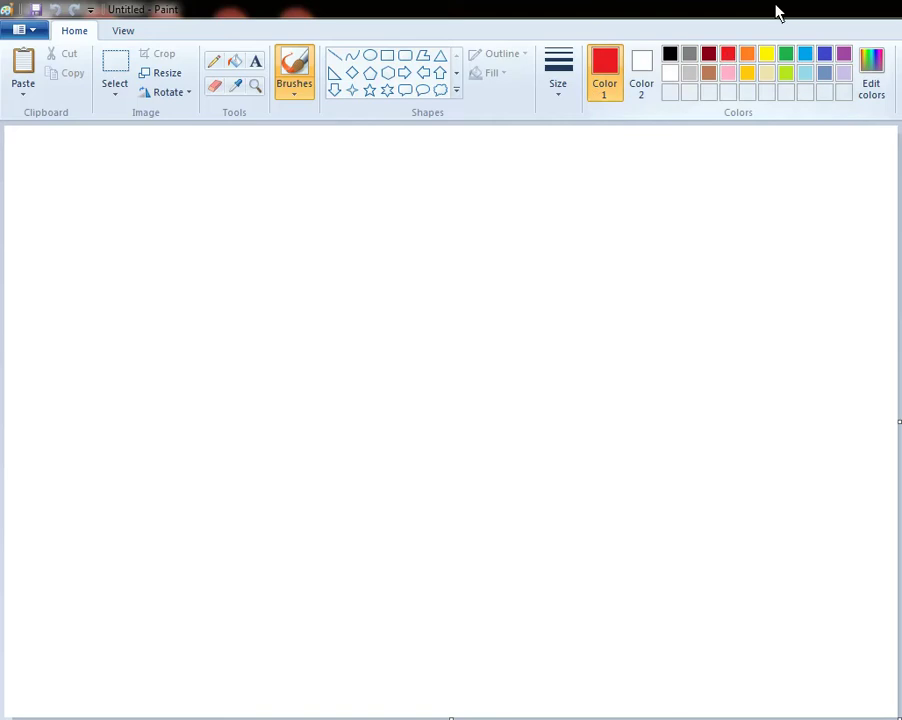
Mix a light pink (RGB 247, 149, 154) and brush a full-width band along the bottom edge of the canvas.
left_click(884, 84)
left_click_drag(757, 396, 751, 364)
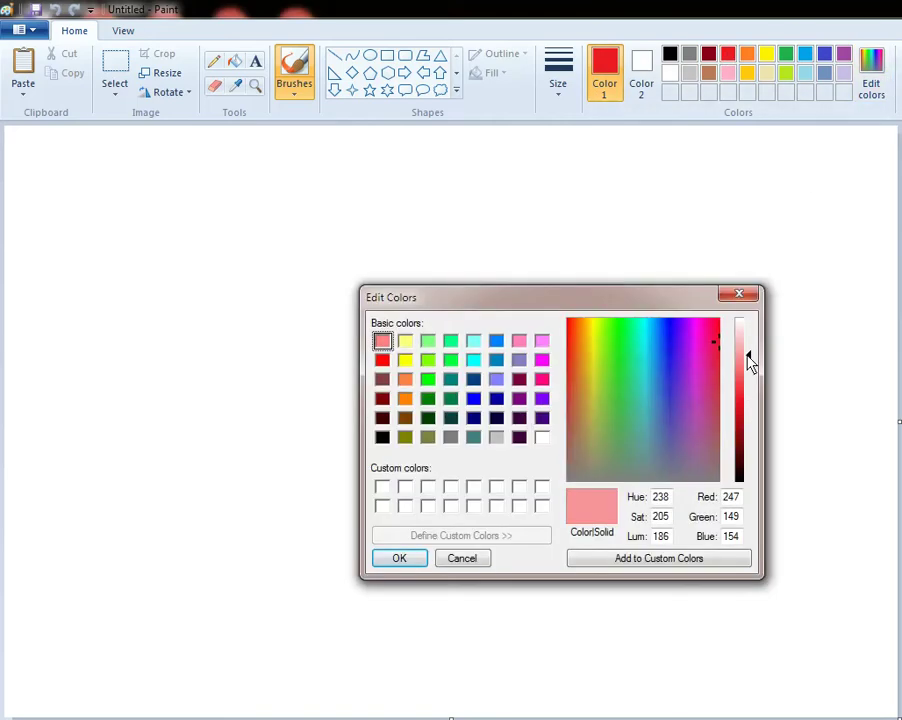
left_click(382, 560)
mouse_move(237, 627)
left_mouse_down()
mouse_move(226, 657)
mouse_move(24, 695)
mouse_move(147, 684)
mouse_move(594, 707)
mouse_move(892, 686)
mouse_move(877, 702)
mouse_move(893, 663)
left_mouse_up()
mouse_move(793, 686)
left_mouse_down()
mouse_move(665, 705)
mouse_move(690, 674)
mouse_move(867, 669)
mouse_move(570, 689)
mouse_move(599, 670)
mouse_move(459, 690)
mouse_move(489, 677)
mouse_move(500, 687)
mouse_move(397, 684)
mouse_move(381, 668)
mouse_move(289, 682)
mouse_move(141, 678)
left_mouse_up()
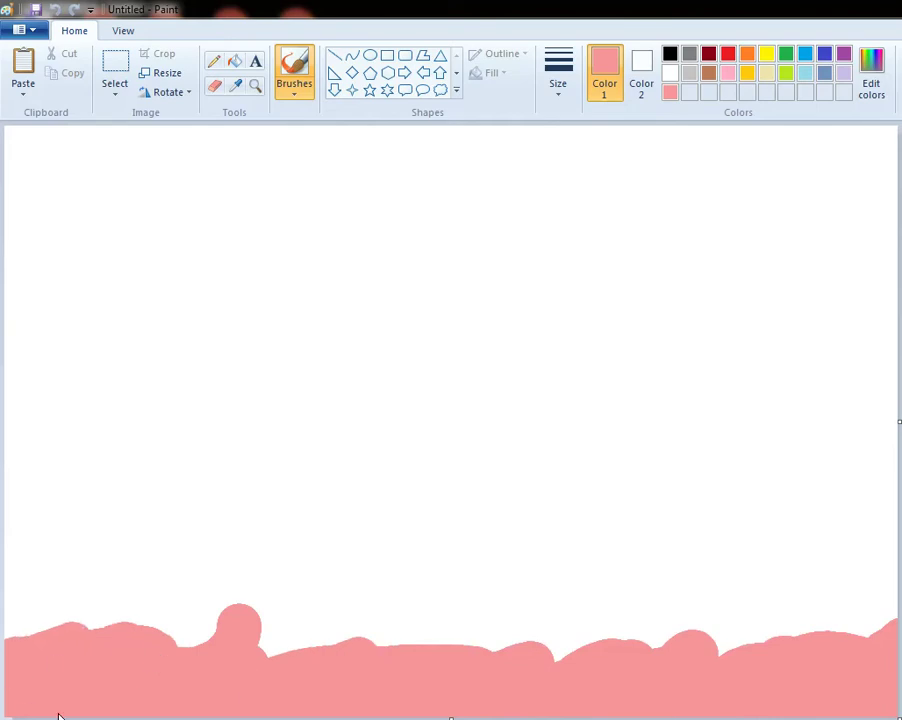
Mix a darker pink (RGB 243, 105, 113) and brush a full-width band directly above the light pink one.
left_click(871, 75)
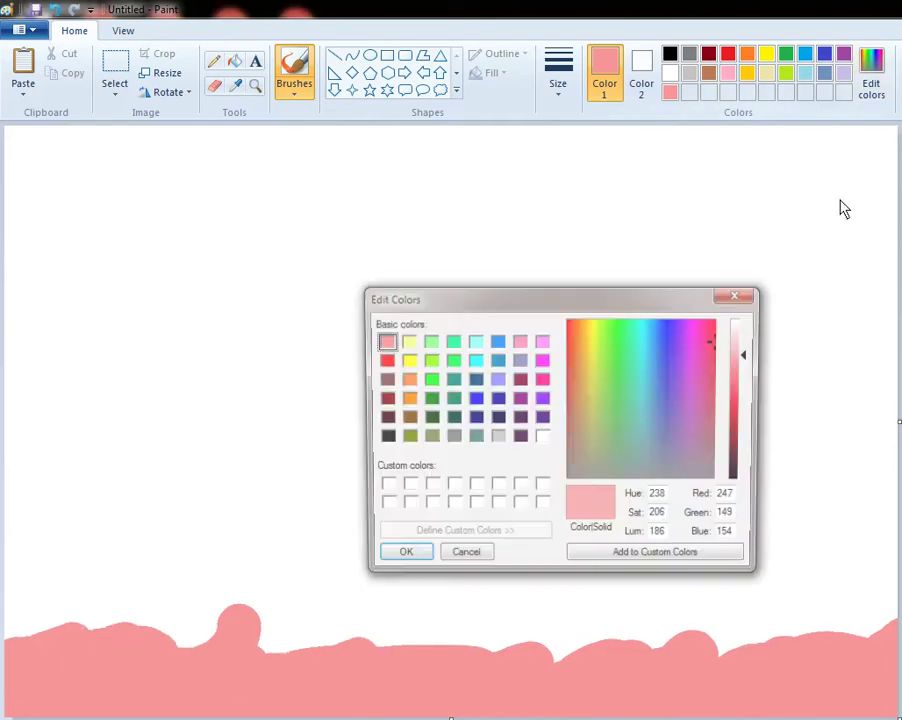
left_click_drag(753, 360, 747, 370)
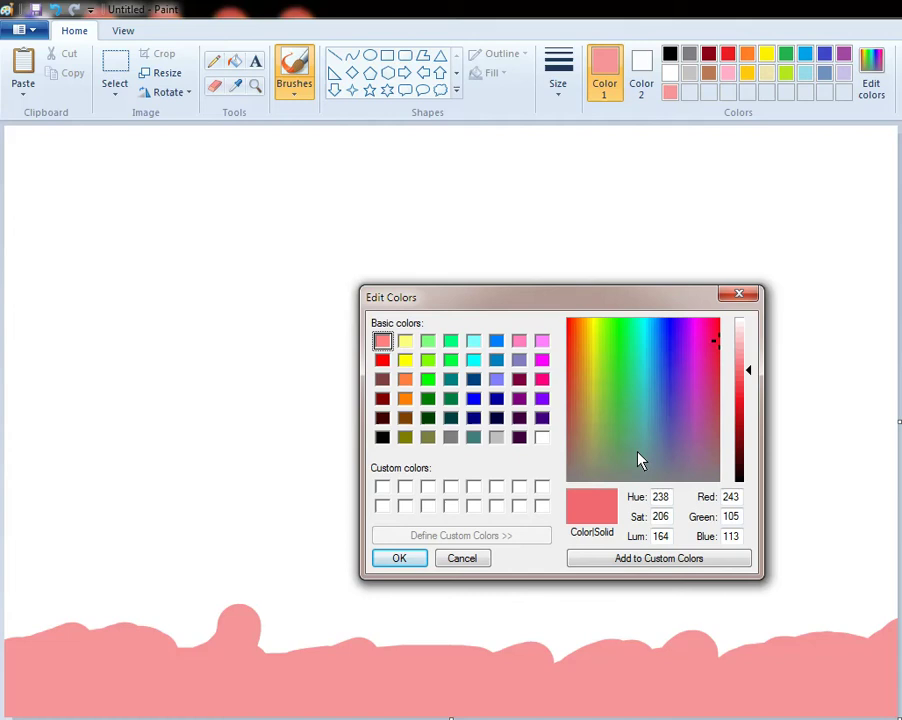
left_click(400, 556)
mouse_move(296, 598)
left_mouse_down()
mouse_move(209, 591)
mouse_move(153, 600)
mouse_move(138, 640)
left_mouse_up()
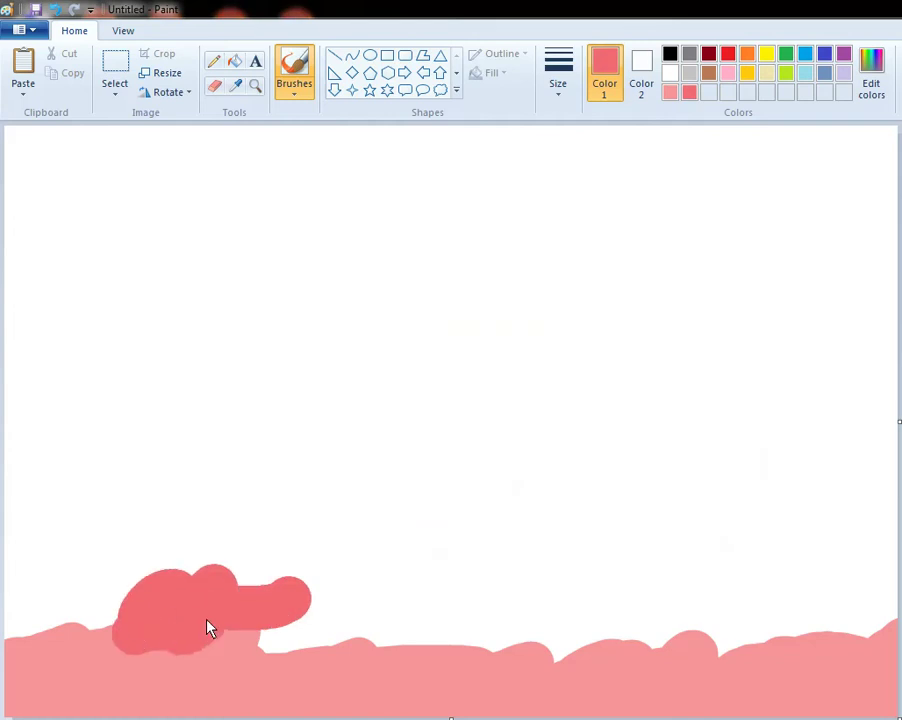
mouse_move(208, 628)
left_mouse_down()
mouse_move(240, 632)
mouse_move(490, 620)
left_mouse_up()
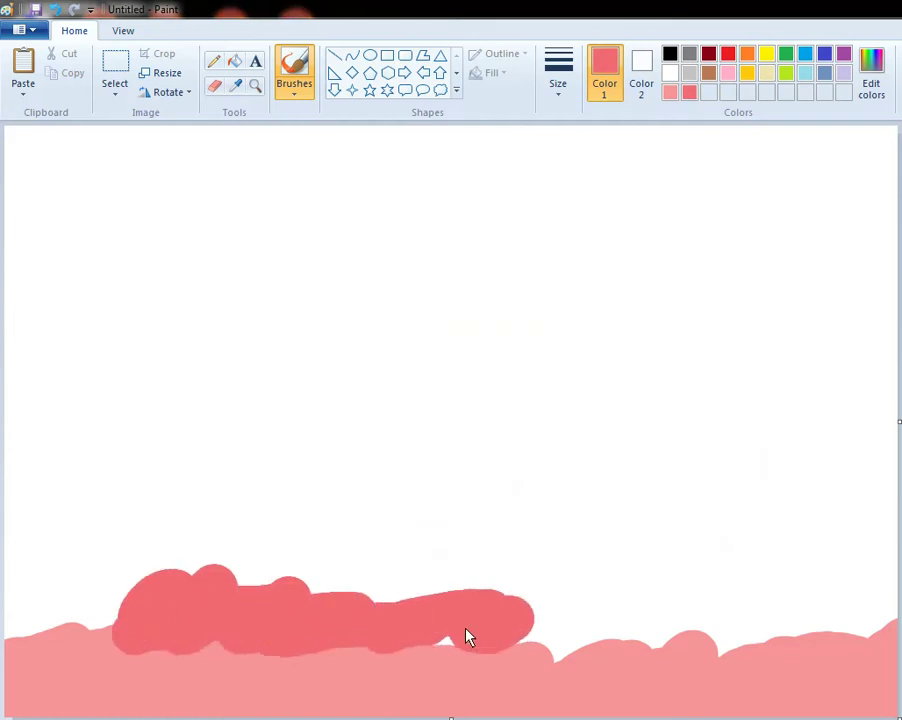
mouse_move(423, 630)
left_mouse_down()
mouse_move(587, 638)
mouse_move(576, 639)
mouse_move(596, 638)
mouse_move(533, 634)
mouse_move(651, 636)
mouse_move(706, 617)
mouse_move(748, 635)
mouse_move(713, 640)
mouse_move(877, 608)
mouse_move(866, 614)
mouse_move(889, 618)
mouse_move(764, 590)
mouse_move(709, 591)
mouse_move(631, 536)
mouse_move(407, 540)
mouse_move(356, 564)
mouse_move(346, 581)
mouse_move(222, 594)
mouse_move(32, 636)
mouse_move(51, 627)
mouse_move(1, 626)
mouse_move(32, 615)
mouse_move(1, 616)
mouse_move(92, 573)
mouse_move(88, 589)
mouse_move(242, 582)
mouse_move(276, 617)
mouse_move(474, 576)
left_mouse_up()
Mix a pinkish red (RGB 241, 80, 88) and brush a third full-width band above the darker pink one.
left_click(870, 92)
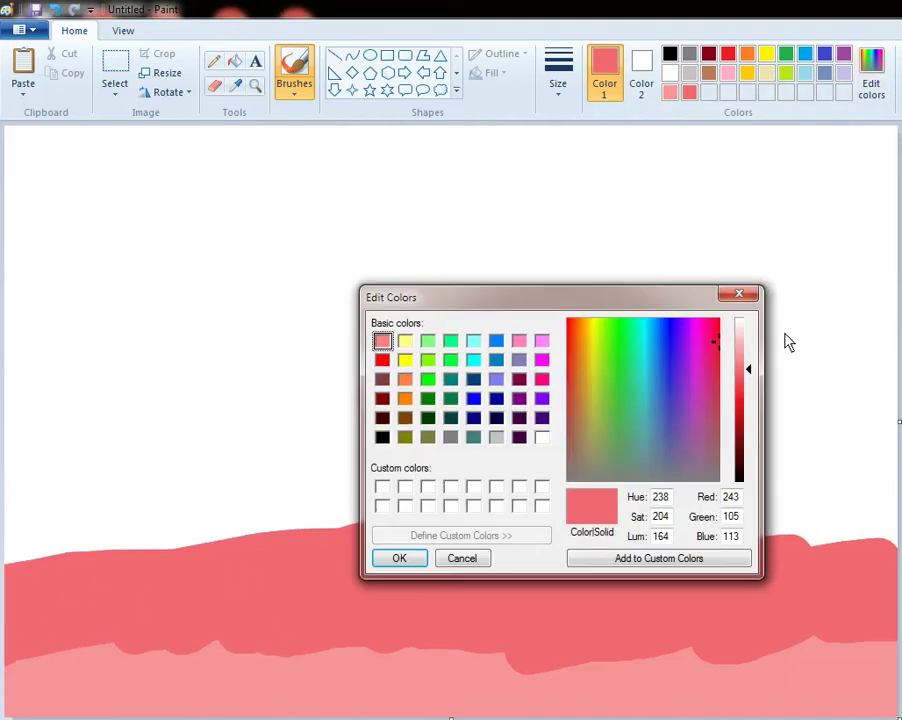
left_click(742, 378)
left_click(411, 558)
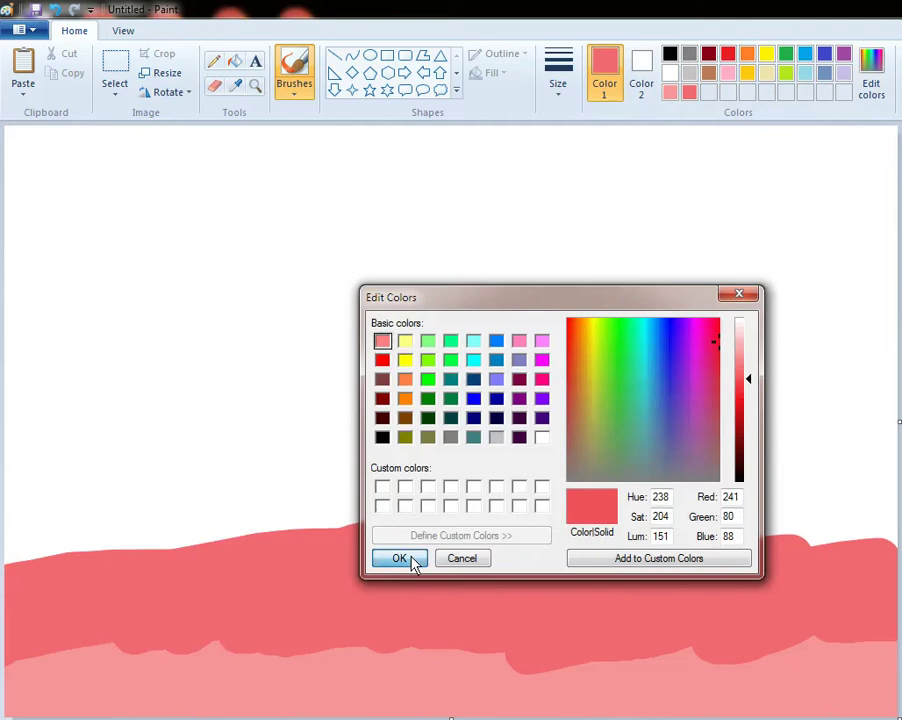
mouse_move(368, 522)
left_mouse_down()
mouse_move(334, 484)
mouse_move(257, 517)
mouse_move(174, 523)
mouse_move(77, 547)
mouse_move(3, 545)
mouse_move(60, 499)
mouse_move(226, 471)
mouse_move(200, 457)
mouse_move(25, 495)
mouse_move(23, 525)
mouse_move(26, 479)
mouse_move(172, 482)
left_mouse_up()
mouse_move(228, 463)
left_mouse_down()
mouse_move(300, 480)
mouse_move(316, 509)
mouse_move(453, 512)
mouse_move(488, 507)
mouse_move(448, 501)
mouse_move(498, 497)
mouse_move(553, 515)
mouse_move(651, 500)
mouse_move(659, 526)
mouse_move(855, 529)
mouse_move(820, 525)
mouse_move(829, 483)
mouse_move(559, 525)
mouse_move(484, 523)
mouse_move(503, 508)
mouse_move(402, 499)
mouse_move(413, 489)
mouse_move(632, 488)
left_mouse_up()
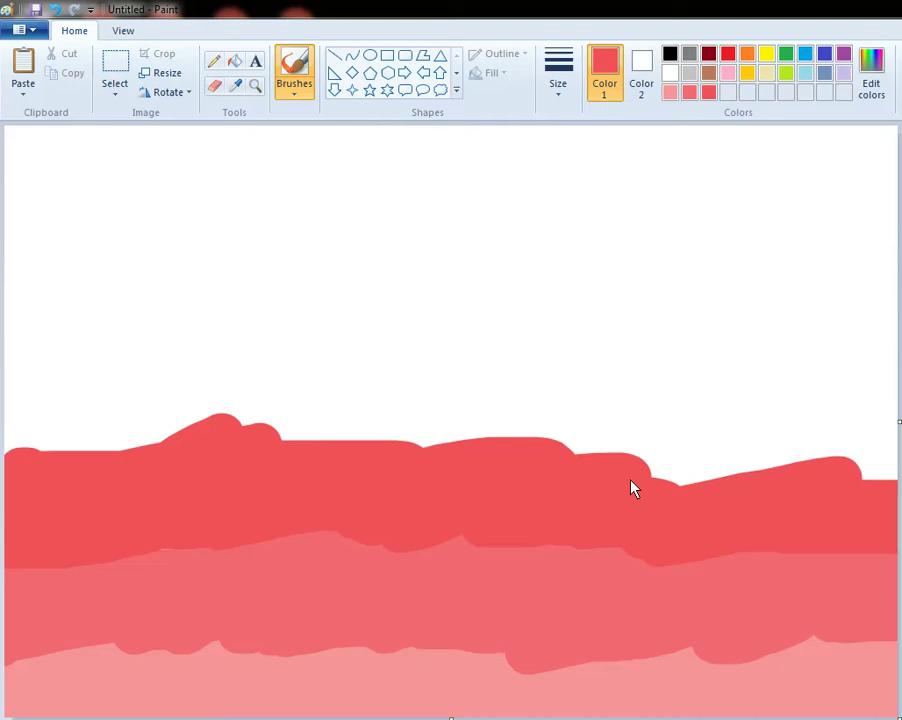
Mix a bright red (RGB 237, 27, 37) and brush a full-width band above the pinkish red one.
left_click(870, 90)
left_click(748, 398)
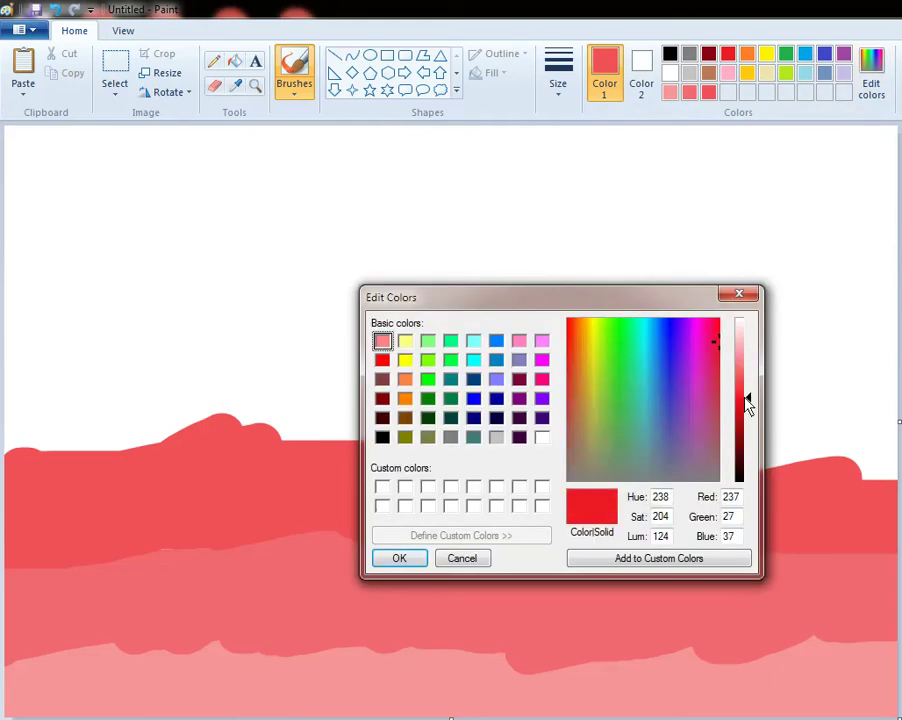
left_click(412, 558)
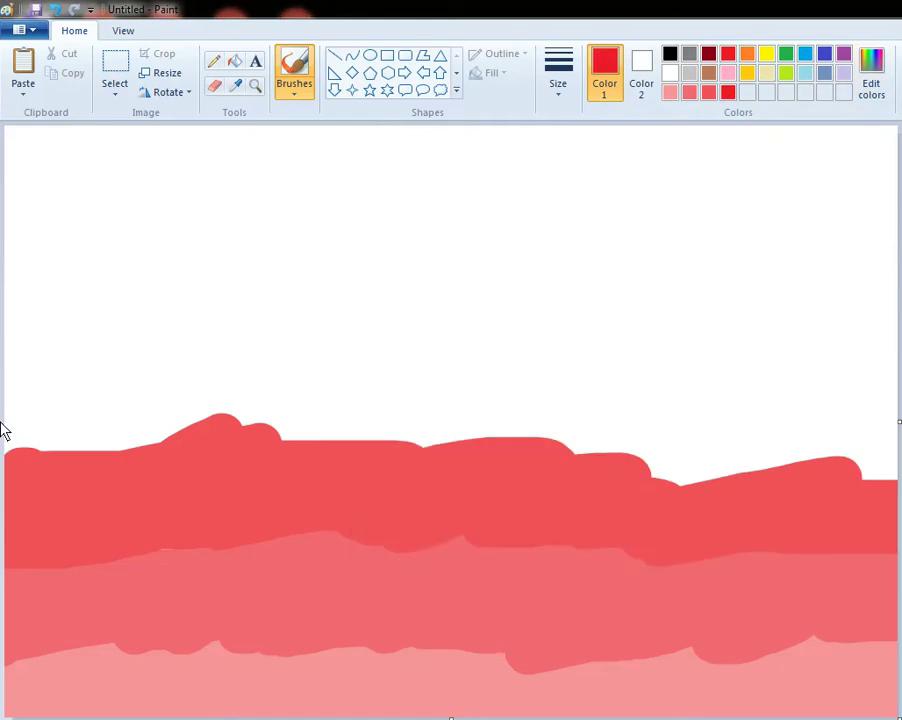
mouse_move(18, 440)
left_mouse_down()
mouse_move(52, 443)
mouse_move(95, 436)
mouse_move(65, 453)
mouse_move(311, 402)
mouse_move(305, 426)
mouse_move(419, 433)
mouse_move(461, 419)
mouse_move(360, 413)
mouse_move(504, 419)
mouse_move(506, 435)
mouse_move(593, 427)
mouse_move(530, 451)
mouse_move(640, 426)
mouse_move(706, 441)
mouse_move(631, 428)
mouse_move(786, 469)
mouse_move(720, 477)
mouse_move(851, 458)
mouse_move(875, 466)
mouse_move(861, 439)
mouse_move(753, 407)
mouse_move(637, 414)
mouse_move(712, 393)
mouse_move(882, 417)
left_mouse_up()
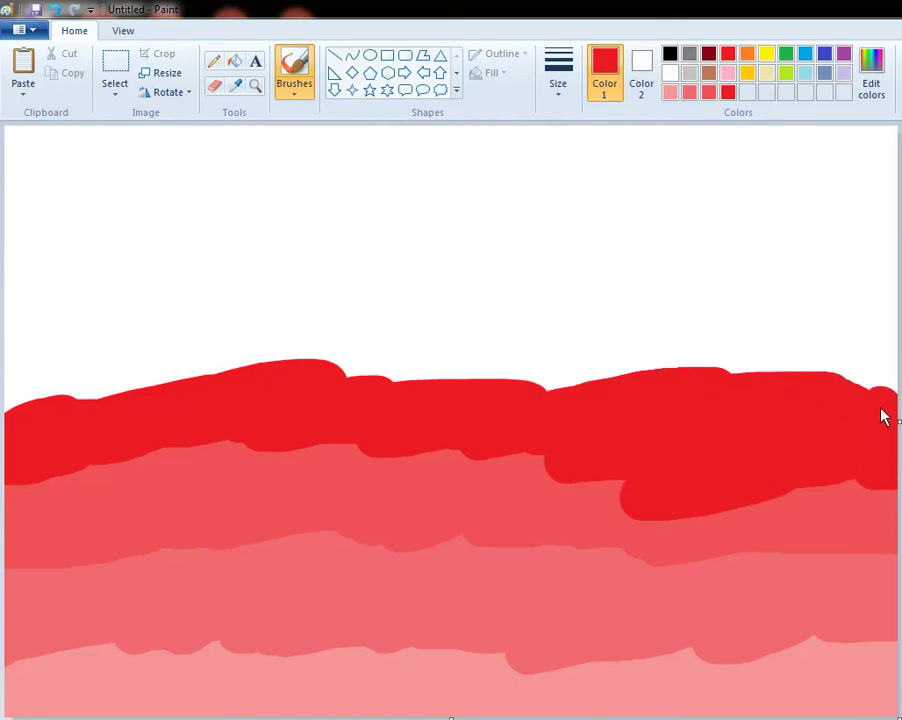
Mix a deep red (RGB 201, 16, 26) and brush a thick full-width band above the bright red one.
left_click(877, 104)
left_click_drag(749, 429, 747, 420)
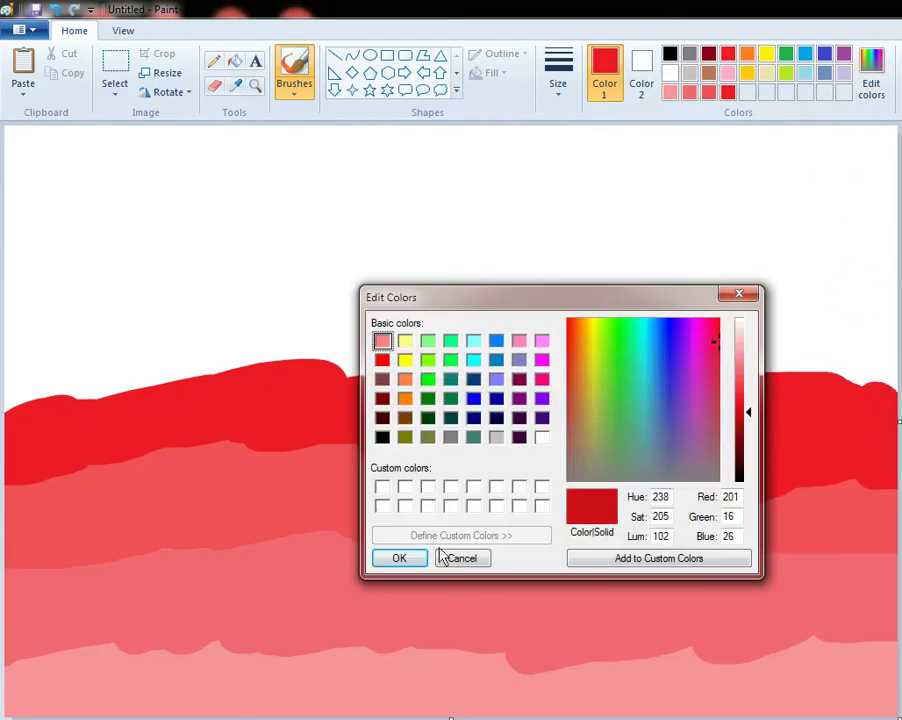
left_click(399, 558)
mouse_move(44, 376)
left_mouse_down()
mouse_move(64, 374)
mouse_move(122, 310)
left_mouse_up()
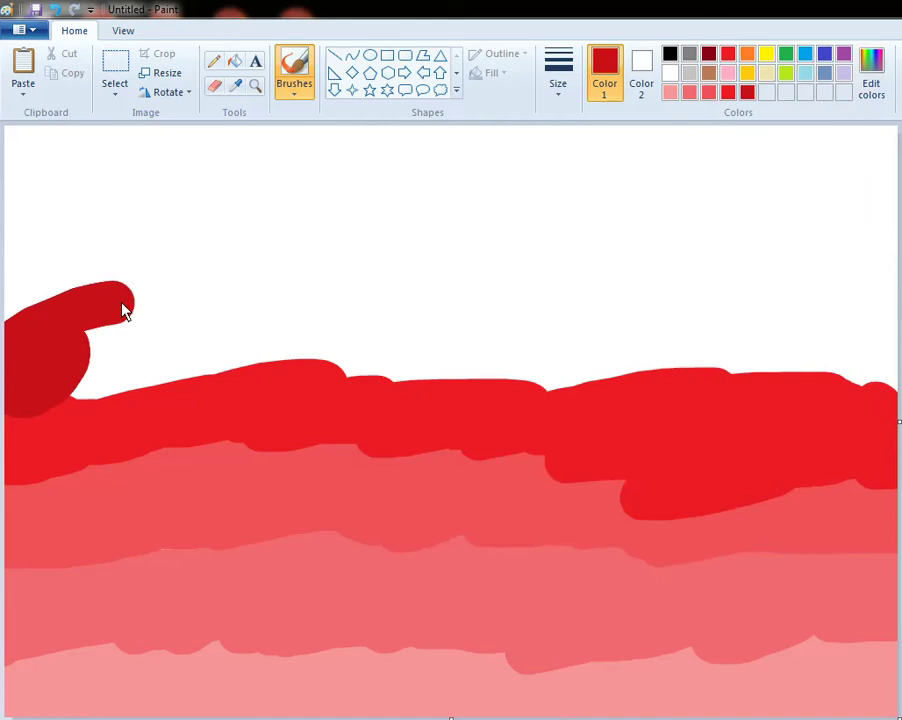
mouse_move(72, 387)
left_mouse_down()
mouse_move(117, 366)
mouse_move(568, 294)
mouse_move(316, 342)
mouse_move(308, 359)
mouse_move(370, 342)
mouse_move(592, 328)
mouse_move(534, 354)
mouse_move(577, 331)
left_mouse_up()
mouse_move(670, 322)
left_mouse_down()
mouse_move(621, 373)
mouse_move(539, 390)
mouse_move(671, 342)
mouse_move(735, 358)
left_mouse_up()
mouse_move(777, 318)
left_mouse_down()
mouse_move(789, 281)
mouse_move(833, 318)
mouse_move(845, 361)
mouse_move(886, 371)
mouse_move(838, 341)
mouse_move(834, 296)
mouse_move(844, 288)
mouse_move(856, 323)
left_mouse_up()
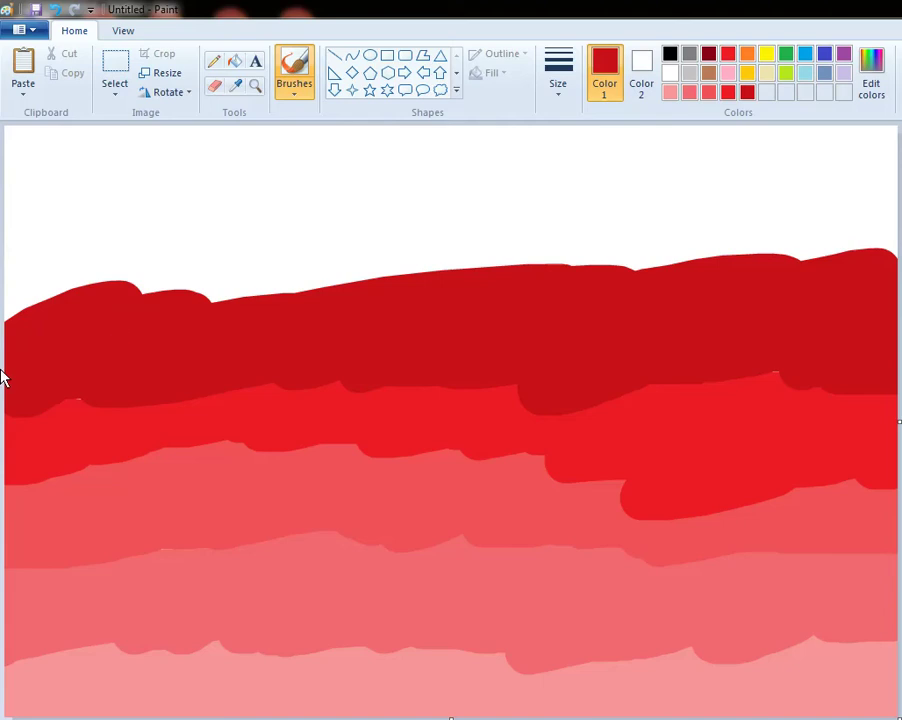
mouse_move(4, 330)
left_mouse_down()
mouse_move(13, 297)
mouse_move(95, 267)
mouse_move(22, 300)
mouse_move(1, 280)
mouse_move(289, 293)
mouse_move(536, 293)
left_mouse_up()
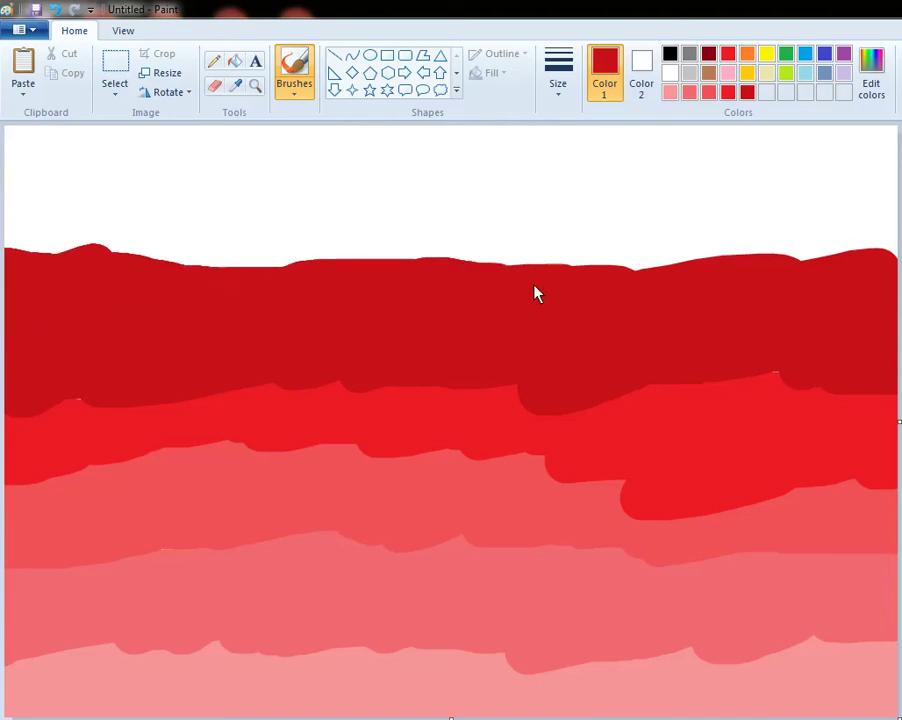
Mix a dark red (RGB 138, 11, 17) and brush a full-width band above the deep red one.
left_click(872, 78)
left_click_drag(771, 423, 748, 442)
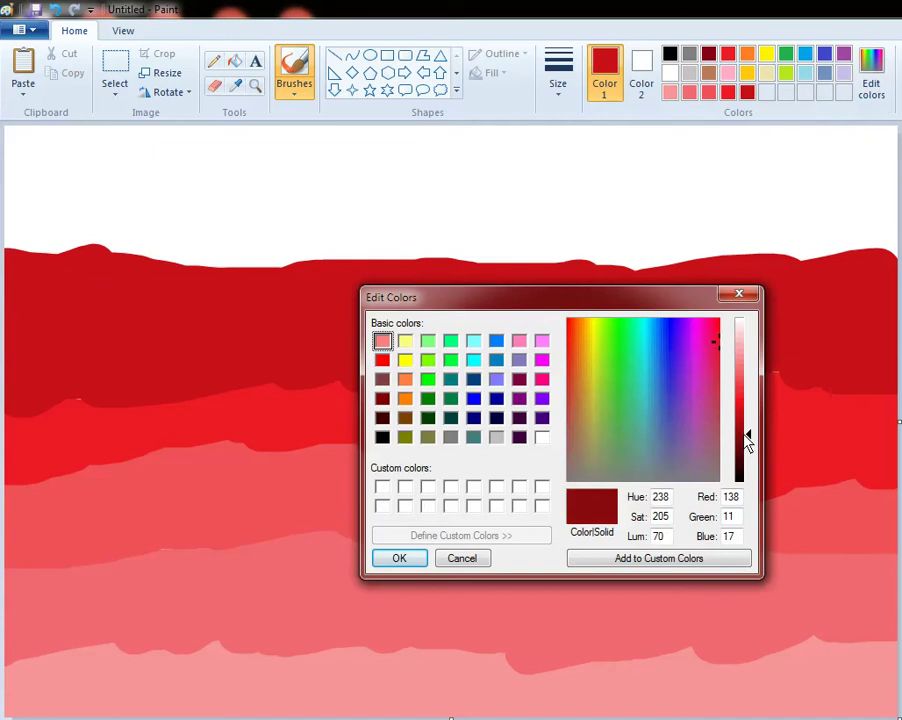
left_click(390, 560)
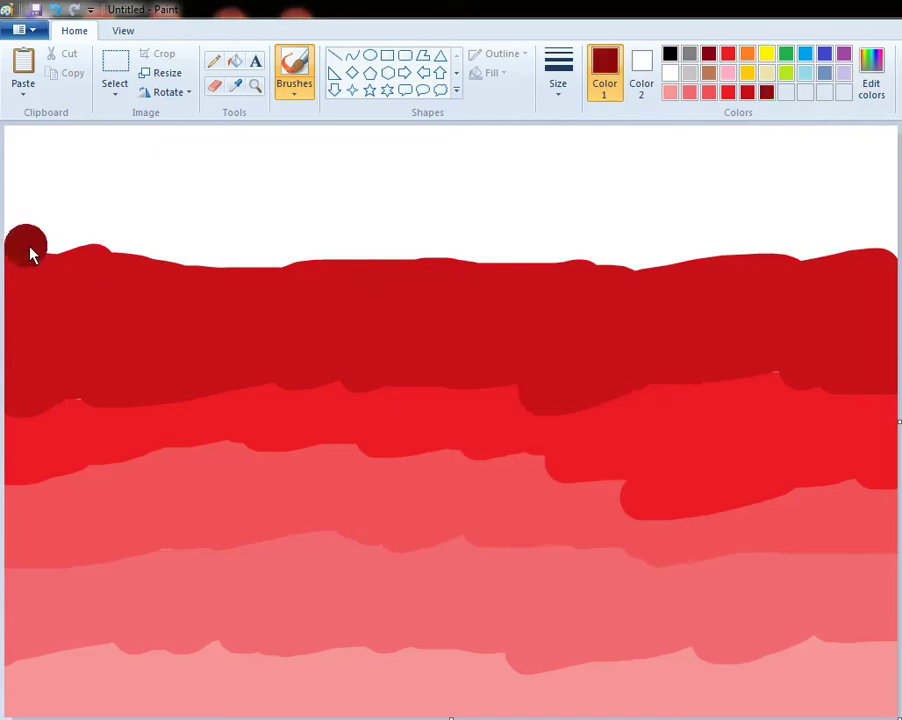
mouse_move(30, 250)
left_mouse_down()
mouse_move(32, 286)
mouse_move(155, 256)
mouse_move(183, 269)
mouse_move(304, 248)
mouse_move(232, 258)
mouse_move(876, 240)
mouse_move(864, 252)
mouse_move(332, 267)
mouse_move(245, 262)
mouse_move(199, 232)
mouse_move(470, 218)
mouse_move(571, 228)
mouse_move(755, 205)
mouse_move(885, 209)
mouse_move(413, 237)
mouse_move(110, 245)
left_mouse_up()
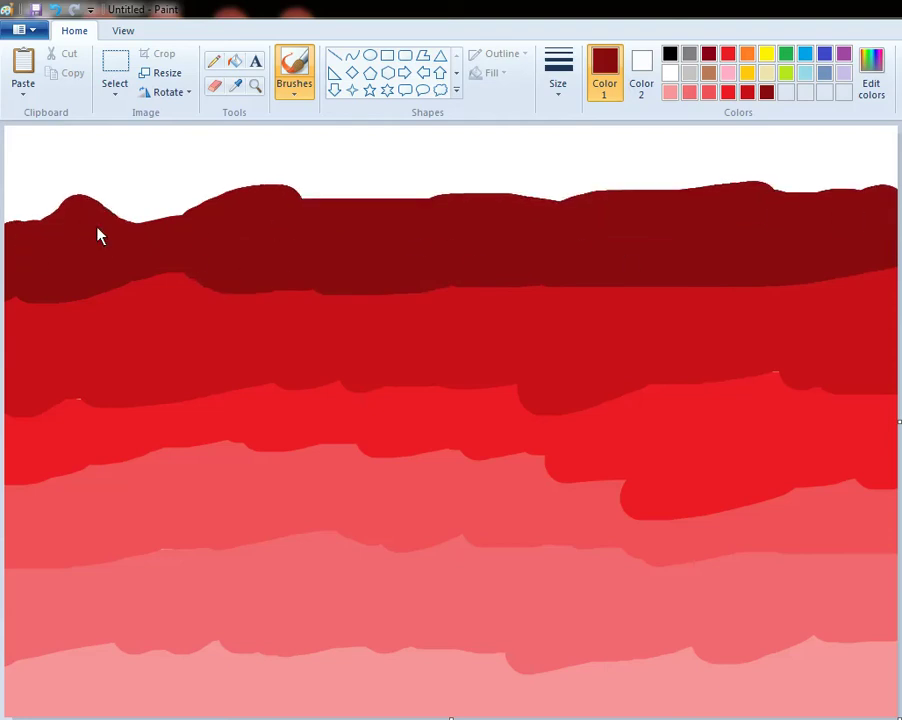
Mix a maroon (RGB 79, 6, 10) and brush over all remaining white along the top of the canvas.
left_click(876, 88)
left_click_drag(739, 460, 750, 462)
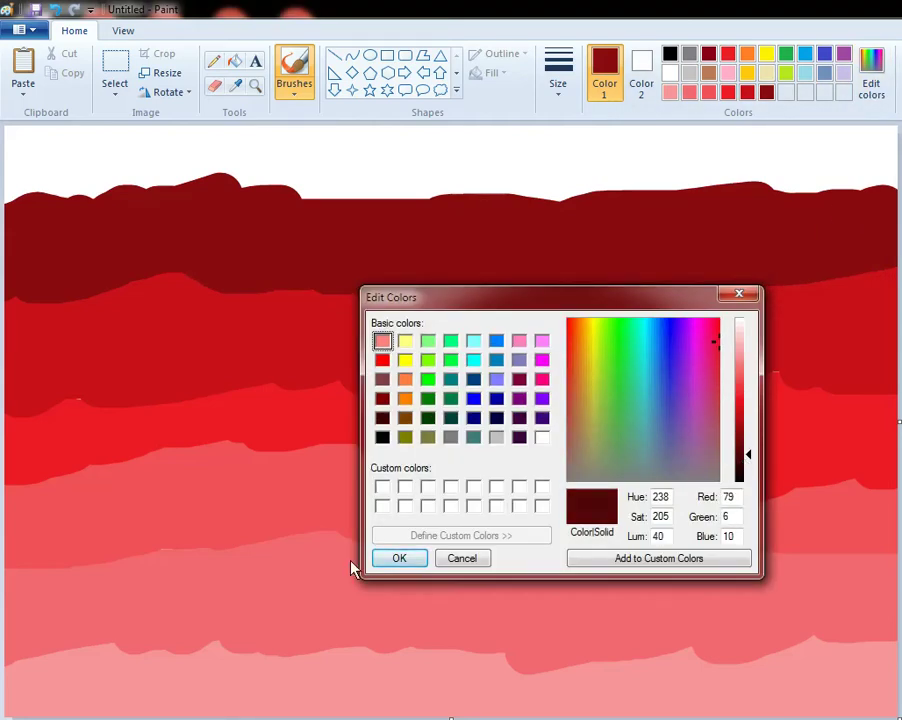
left_click(384, 559)
mouse_move(403, 177)
left_mouse_down()
mouse_move(322, 210)
mouse_move(304, 171)
mouse_move(46, 175)
mouse_move(766, 140)
mouse_move(4, 160)
left_mouse_up()
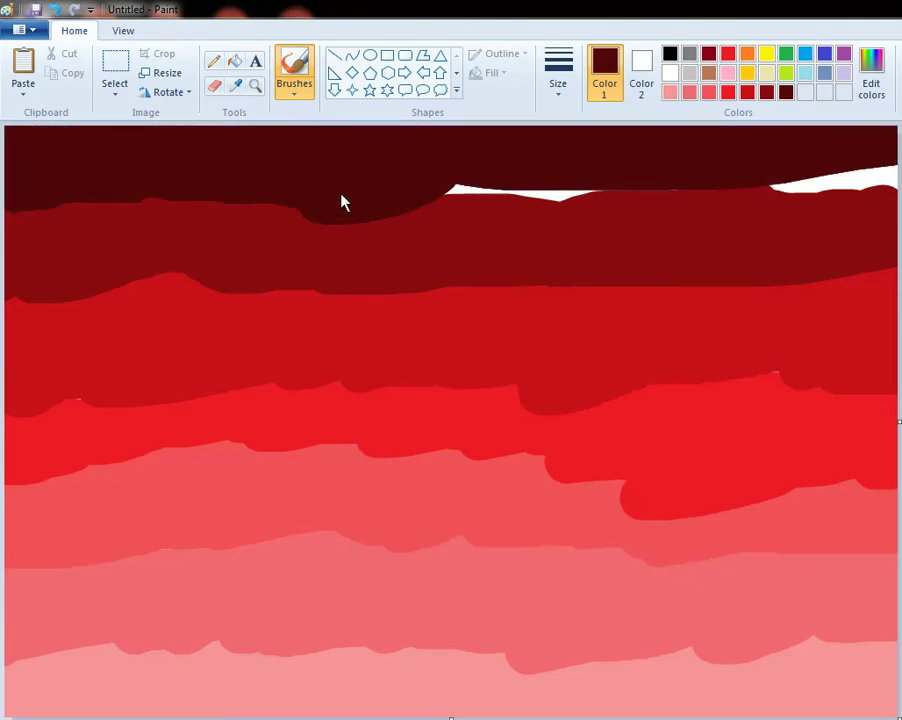
left_click_drag(341, 203, 896, 180)
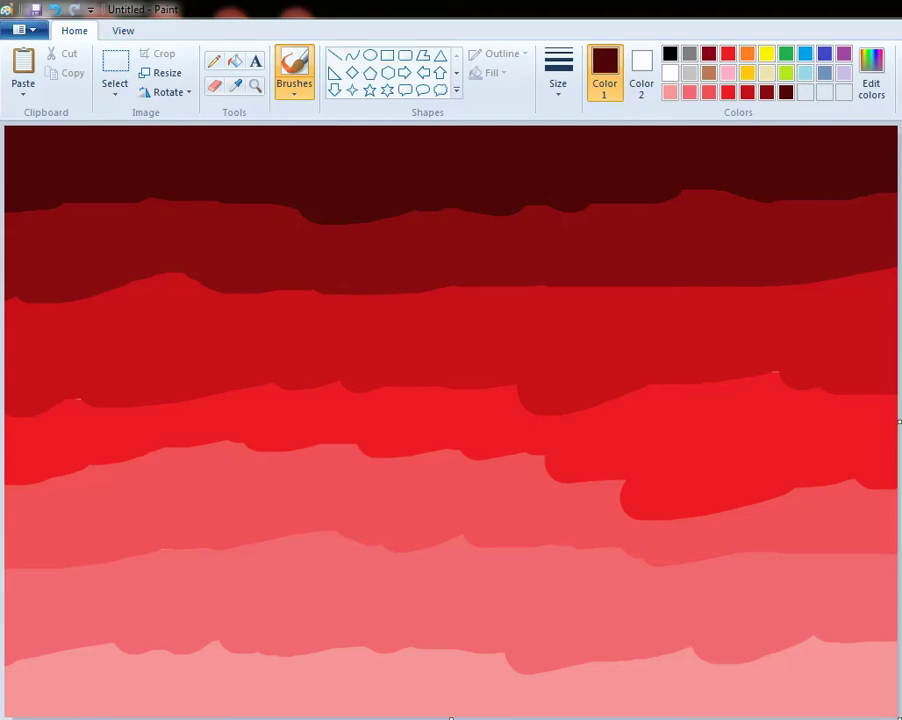
Resize the image in pixels to a height of 6 without maintaining the aspect ratio.
left_click(178, 73)
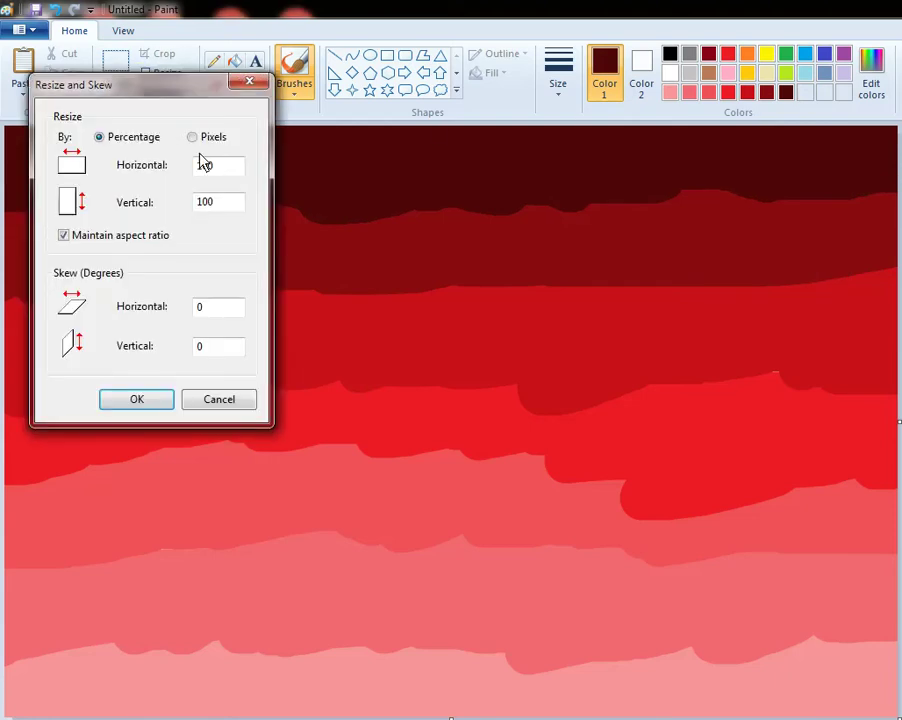
left_click(193, 137)
left_click(112, 238)
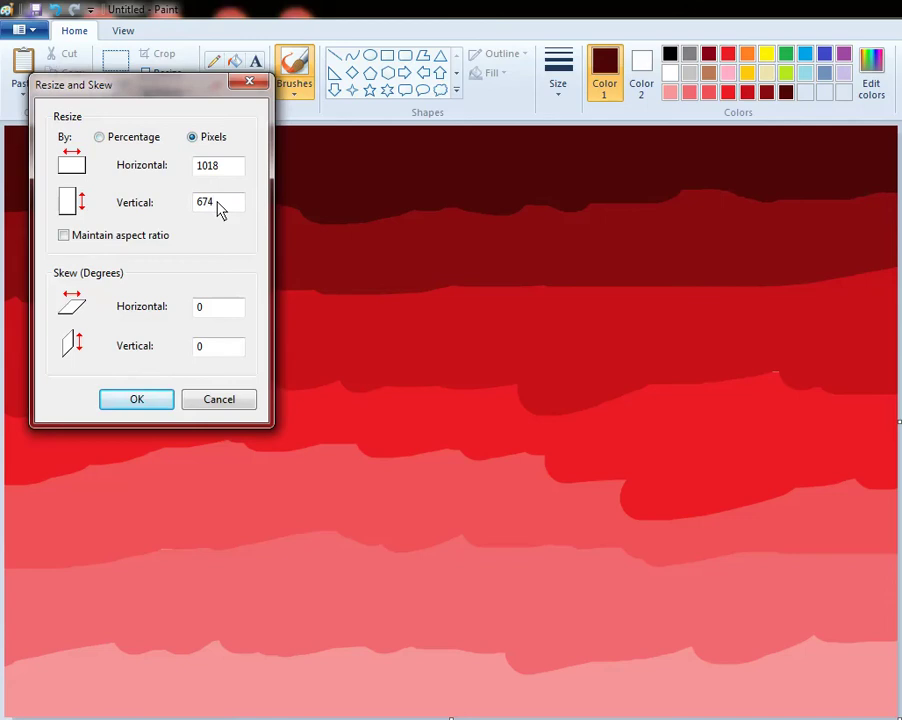
key("BackSpace")
key("Return")
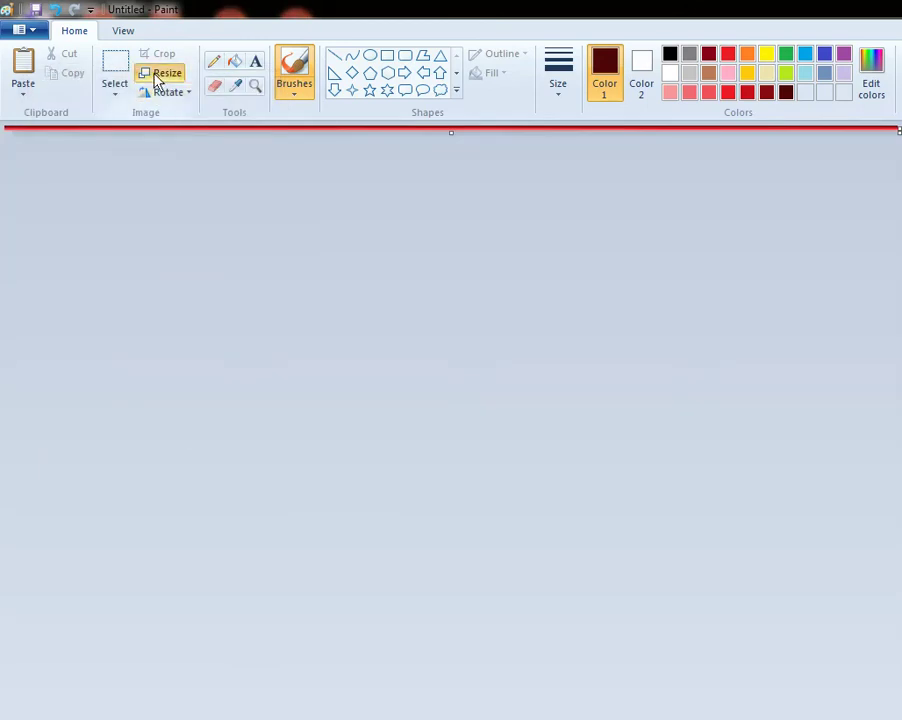
Stretch the flattened image back to a height of 674 pixels to blend the bands into a smooth gradient.
left_click(160, 75)
left_click(196, 136)
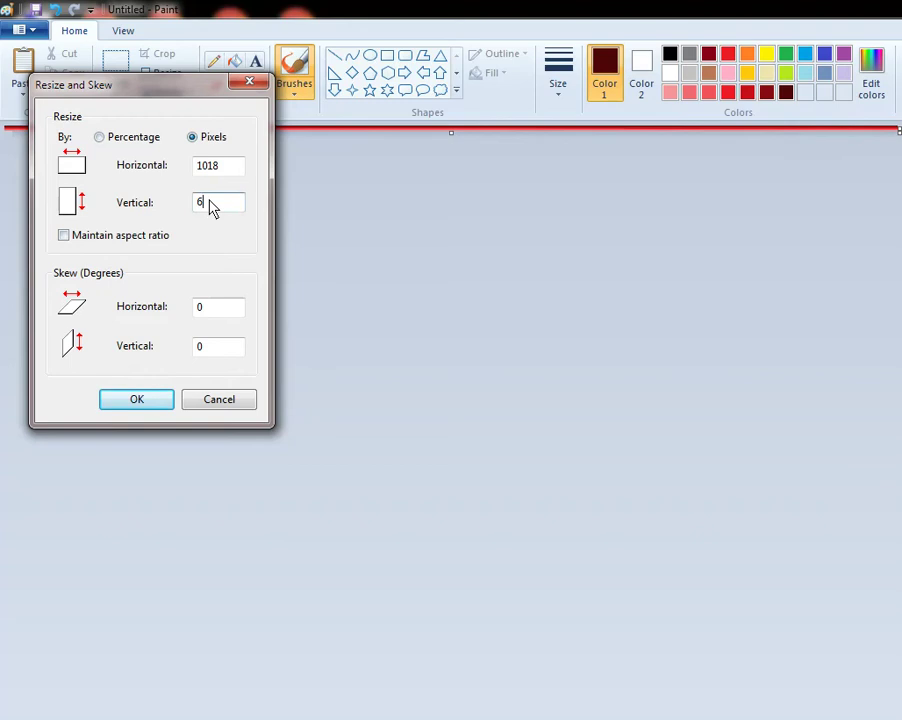
type("4")
key("Return")
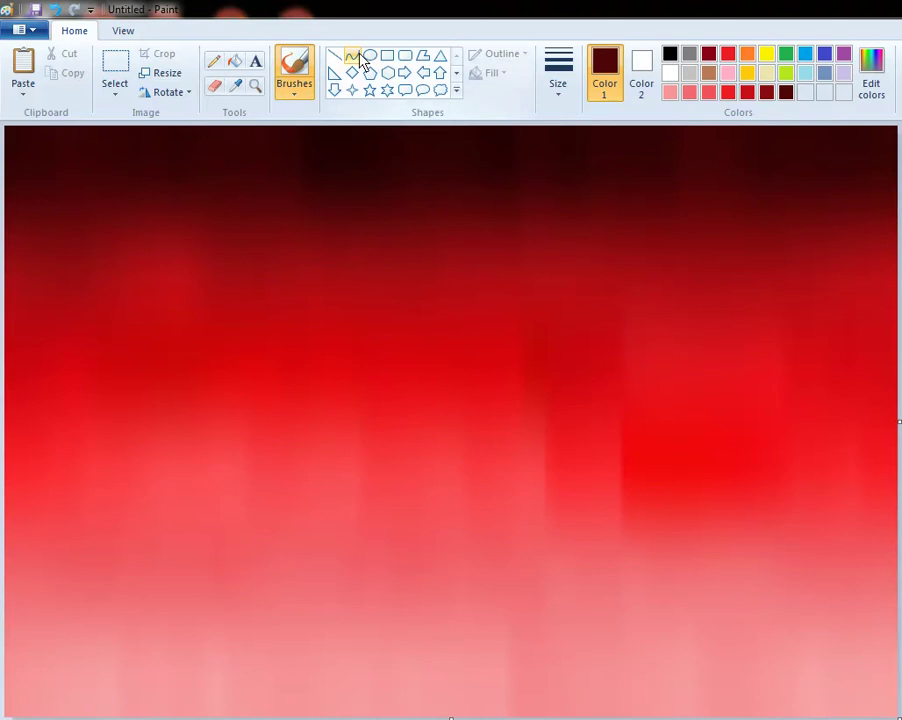
Draw a large white circle with a streaky textured fill and place it near the middle of the gradient.
left_click(370, 56)
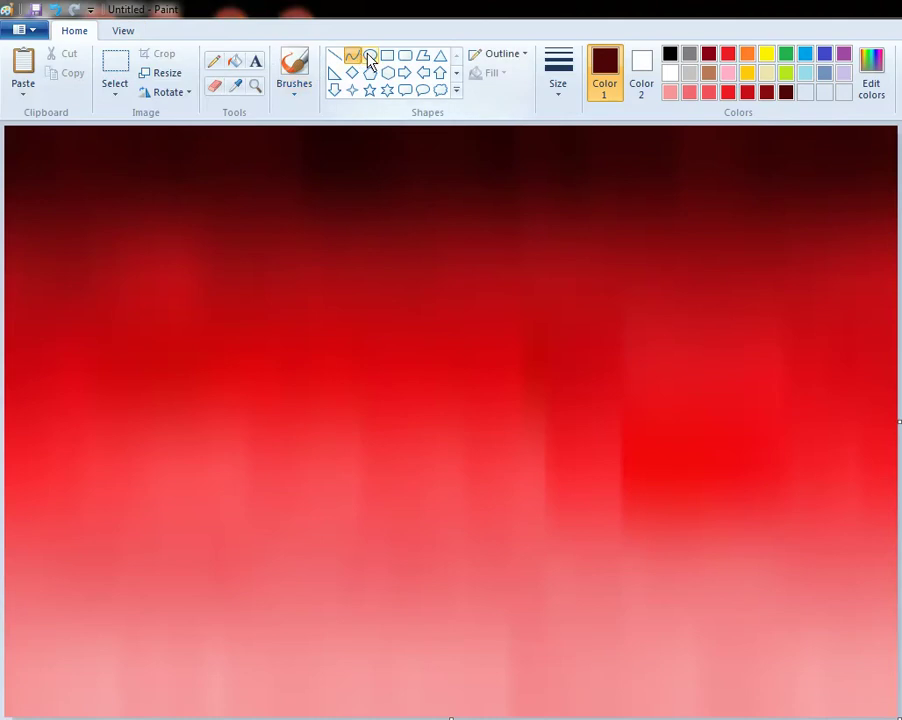
left_click(670, 72)
mouse_move(387, 269)
left_mouse_down()
mouse_move(507, 428)
mouse_move(600, 491)
left_mouse_up()
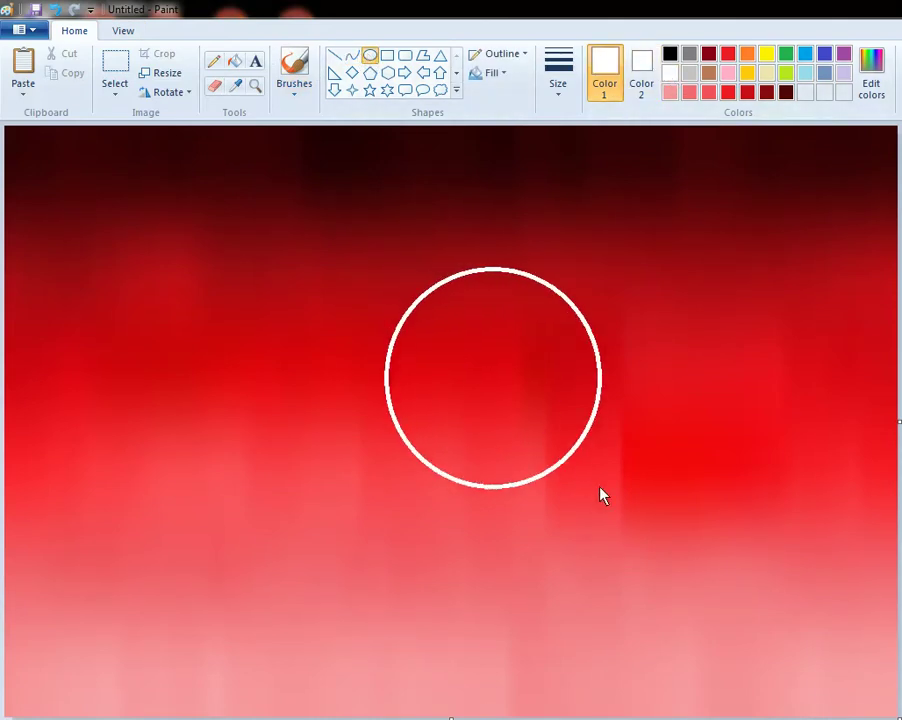
left_click(488, 74)
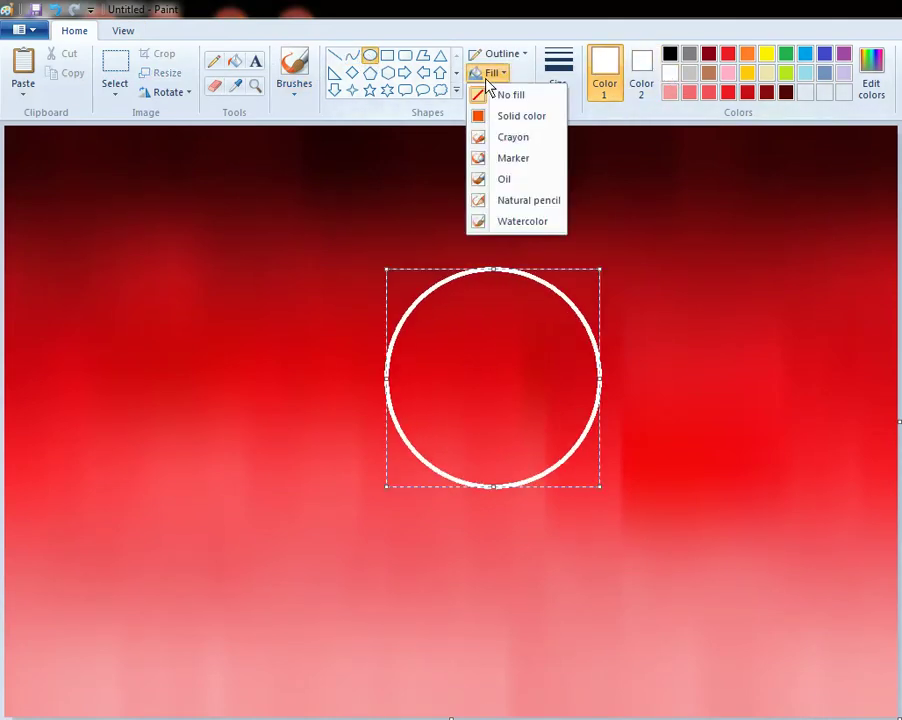
left_click(520, 190)
left_click_drag(468, 376, 436, 362)
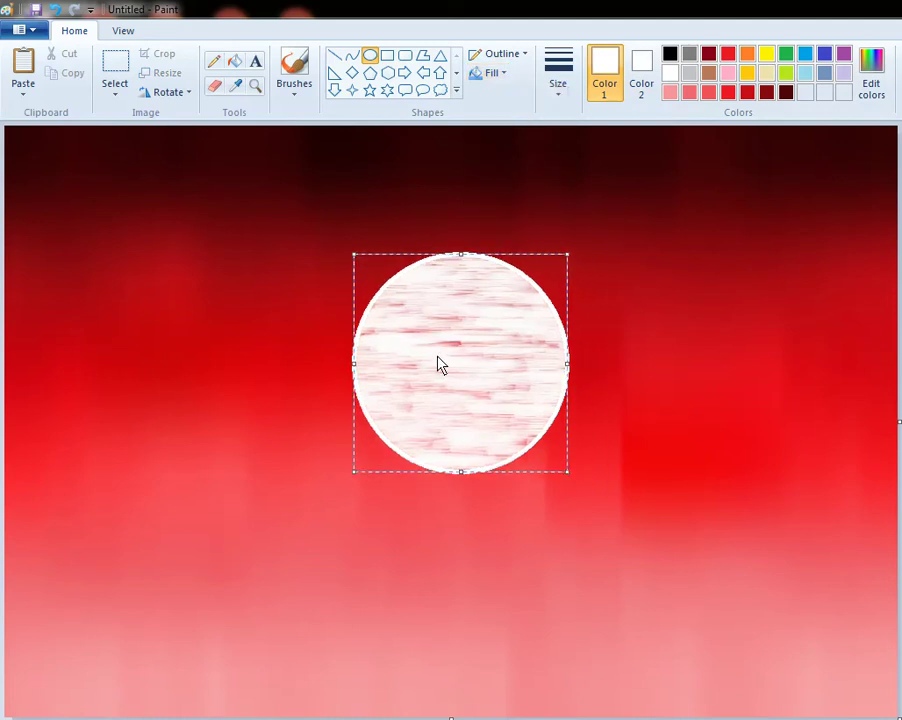
left_click_drag(557, 468, 507, 419)
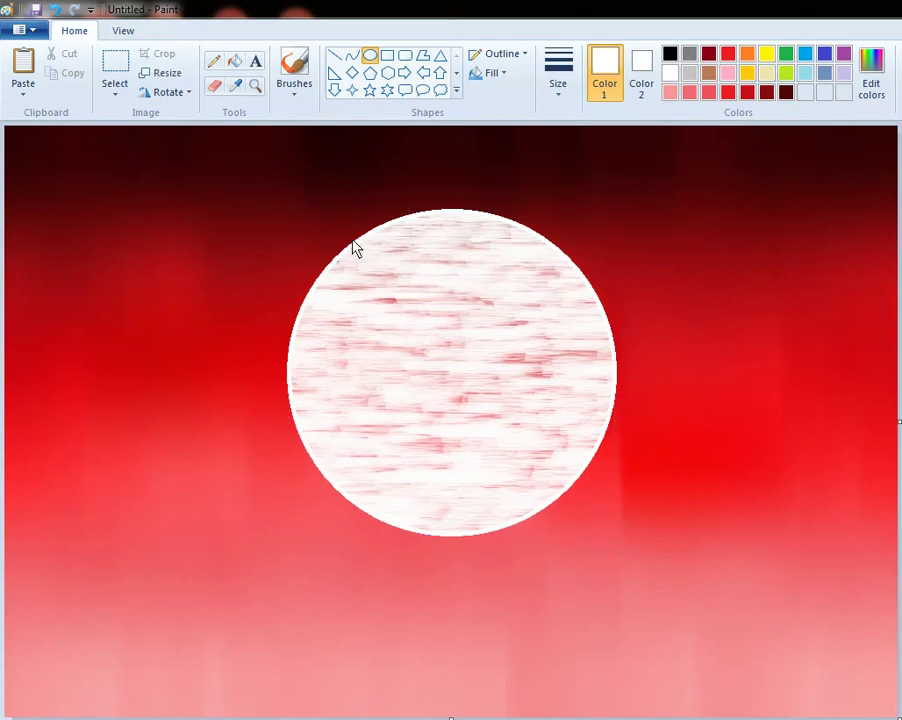
Draw a second white textured circle of the same size exactly over the first to make its fill denser.
mouse_move(355, 248)
left_mouse_down()
mouse_move(614, 498)
mouse_move(686, 546)
mouse_move(686, 574)
left_mouse_up()
mouse_move(572, 459)
left_mouse_down()
mouse_move(493, 420)
mouse_move(508, 424)
left_mouse_up()
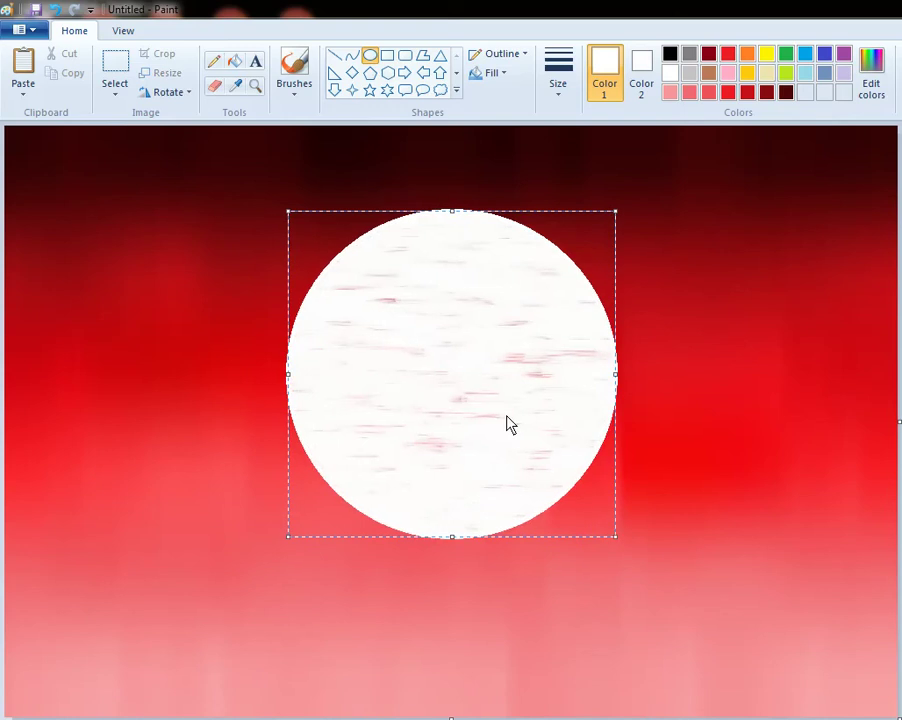
key("Escape")
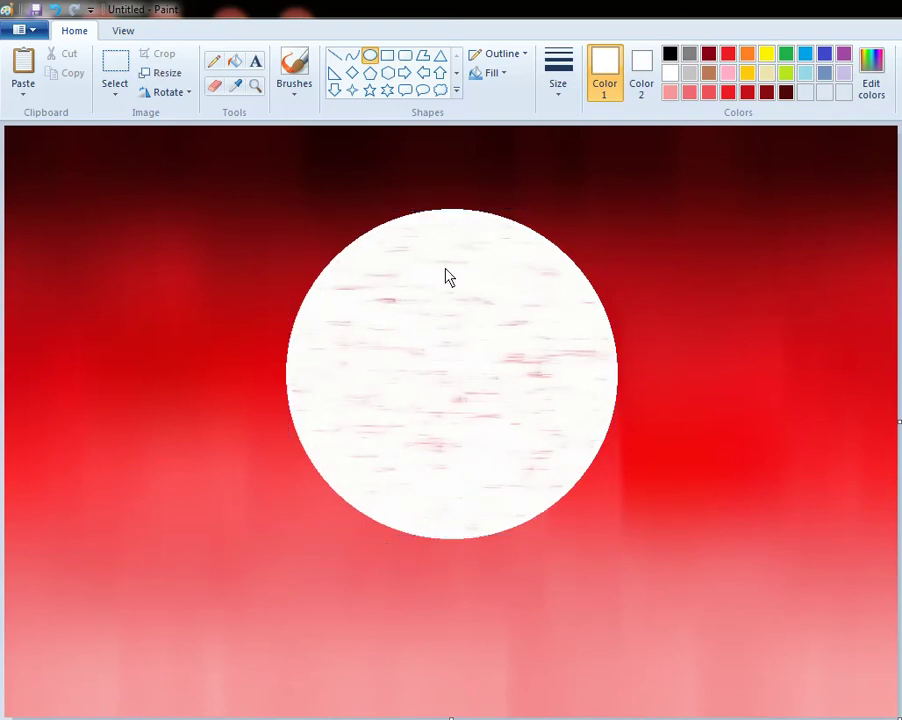
Paint a solid black, unevenly hilly ground strip along the whole bottom edge of the picture with the brush.
left_click(293, 68)
left_click(468, 181)
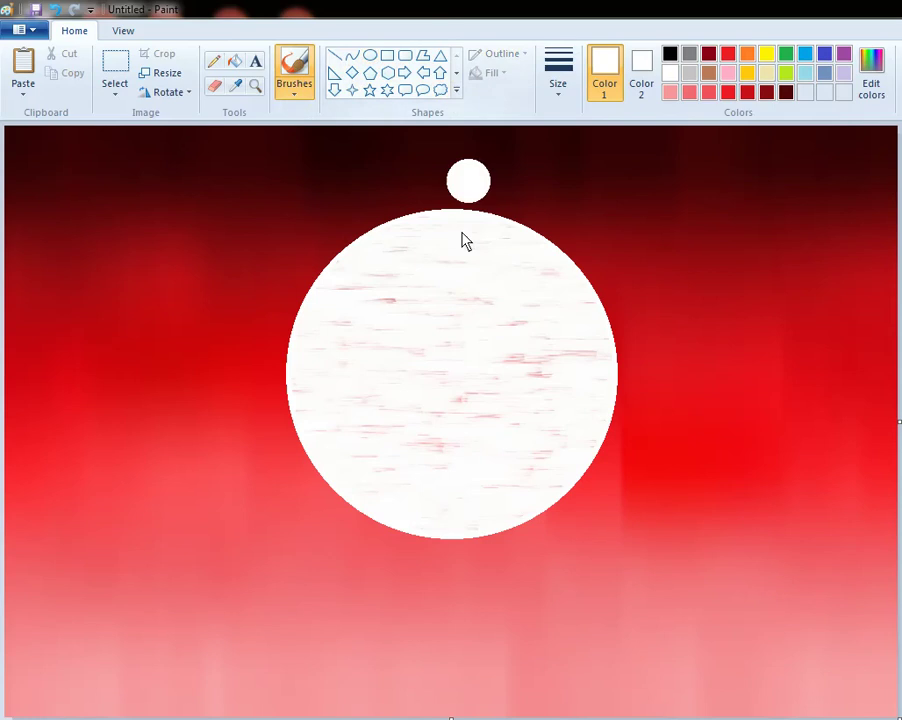
key("ctrl+z")
left_click(671, 56)
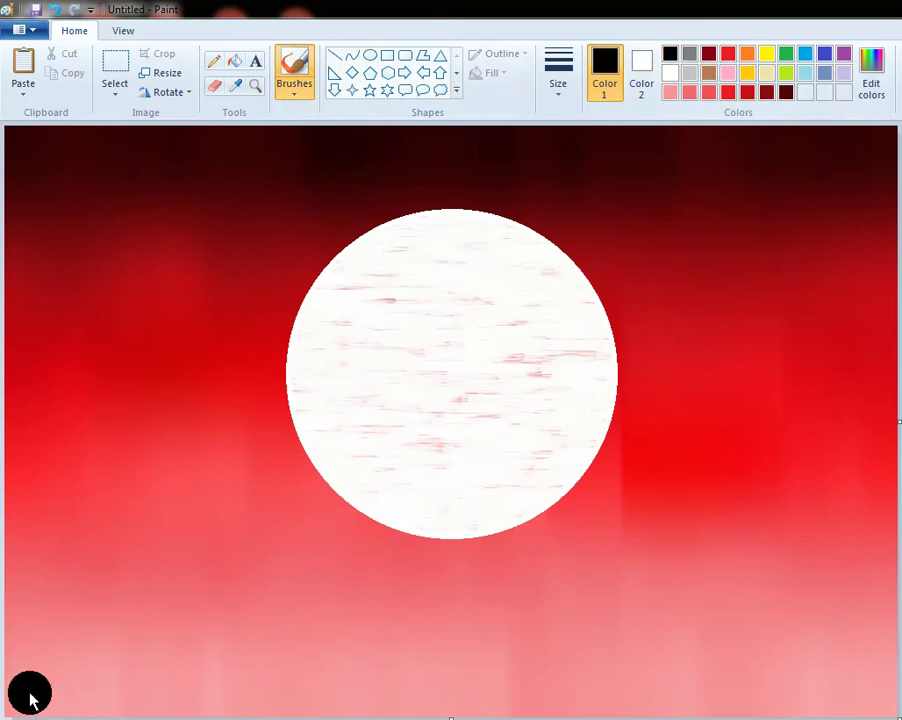
mouse_move(12, 695)
left_mouse_down()
mouse_move(221, 692)
mouse_move(484, 704)
mouse_move(682, 697)
left_mouse_up()
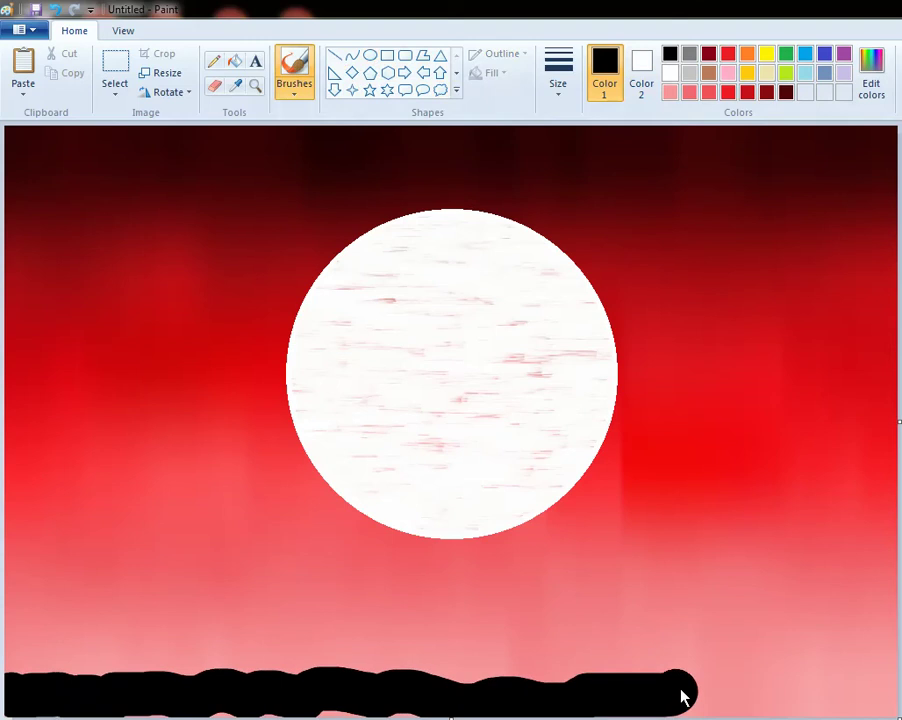
mouse_move(760, 697)
left_mouse_down()
mouse_move(804, 694)
mouse_move(616, 677)
mouse_move(885, 690)
left_mouse_up()
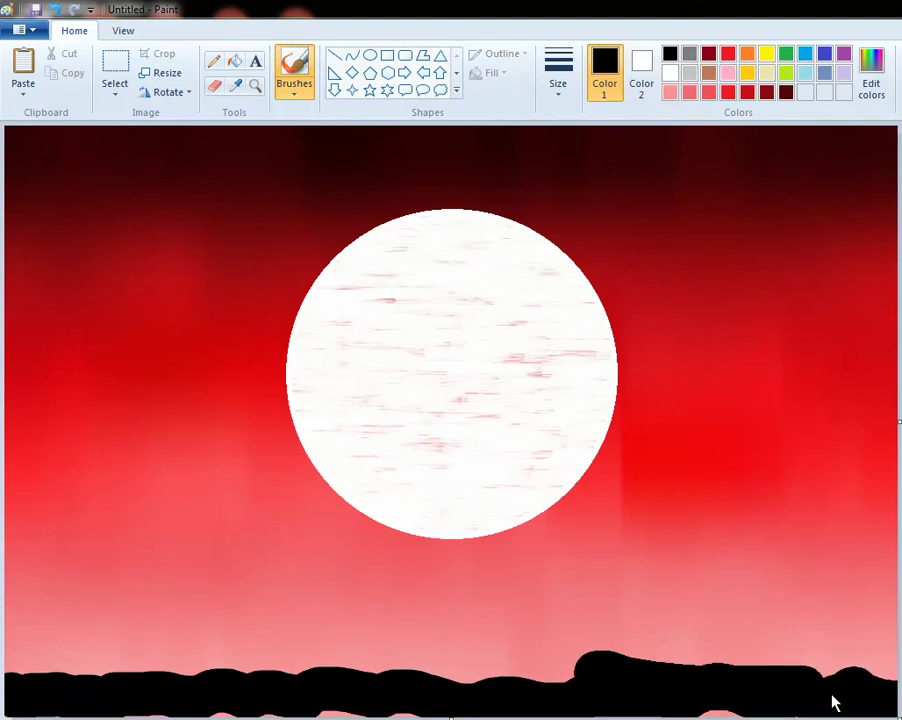
left_click_drag(705, 716, 112, 717)
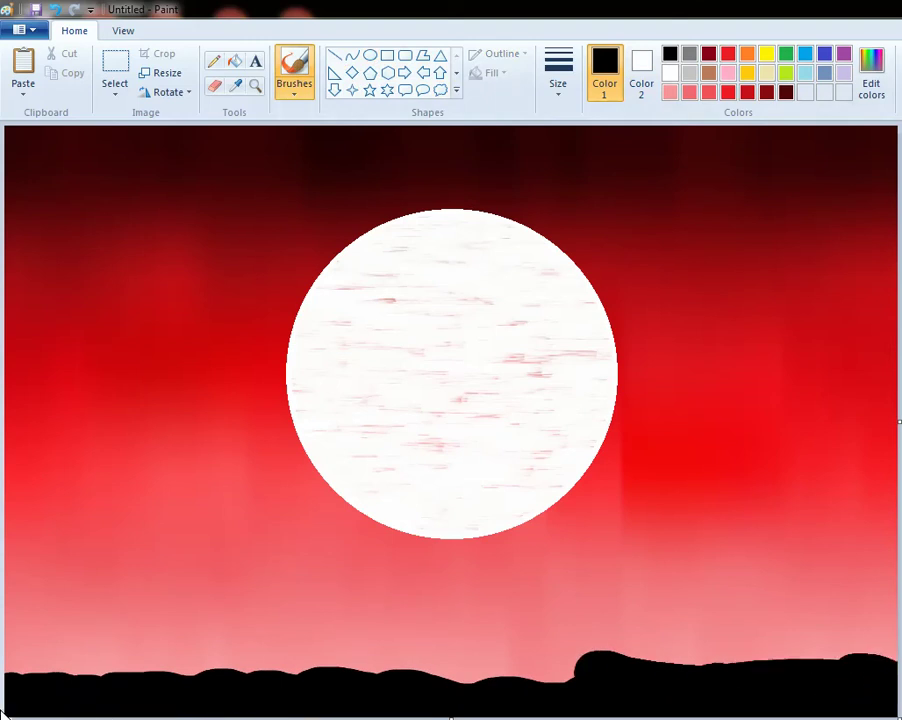
mouse_move(2, 706)
left_mouse_down()
mouse_move(15, 678)
mouse_move(82, 682)
mouse_move(100, 667)
mouse_move(180, 685)
mouse_move(470, 708)
mouse_move(899, 648)
left_mouse_up()
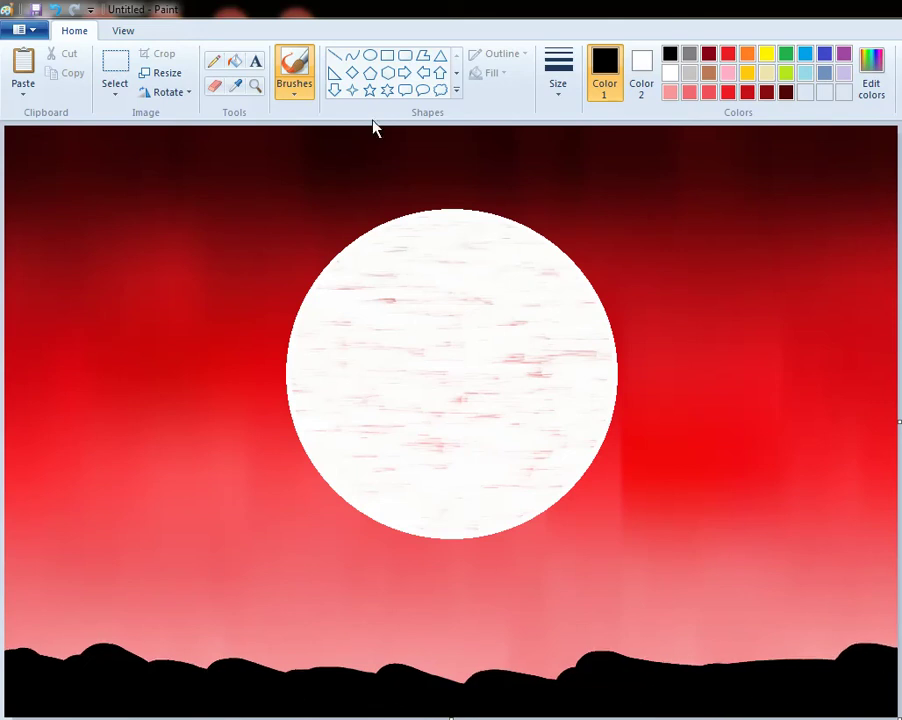
Draw four vertical black lines rising from the ground as tree trunks, a taller outer and a shorter inner one on each side of the circle.
left_click(336, 57)
mouse_move(755, 457)
left_mouse_down()
mouse_move(764, 590)
mouse_move(749, 666)
mouse_move(760, 703)
left_mouse_up()
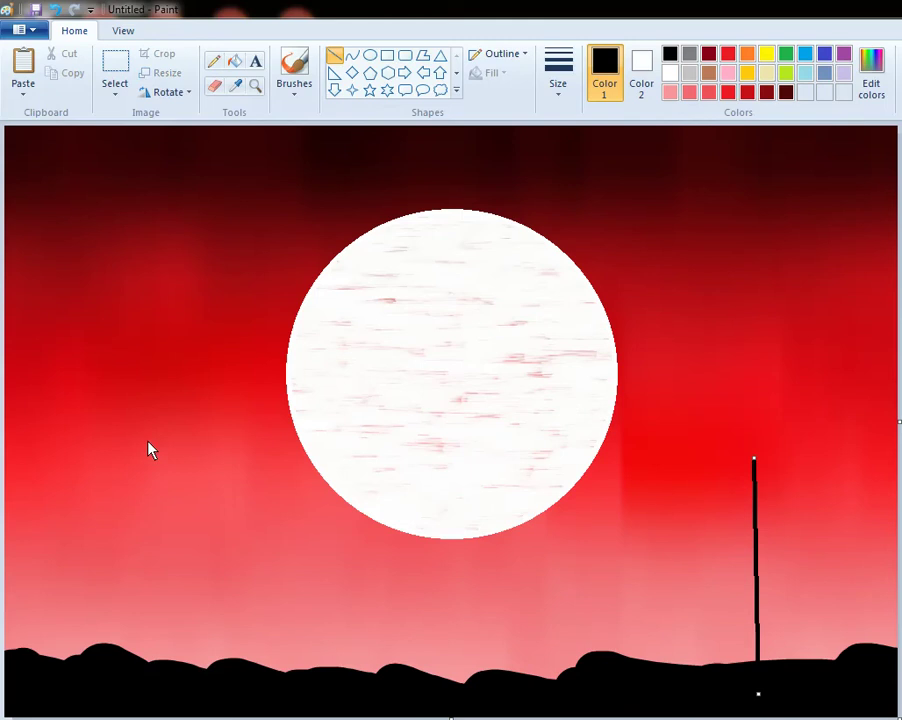
mouse_move(148, 441)
left_mouse_down()
mouse_move(121, 588)
mouse_move(145, 662)
mouse_move(136, 662)
mouse_move(148, 662)
left_mouse_up()
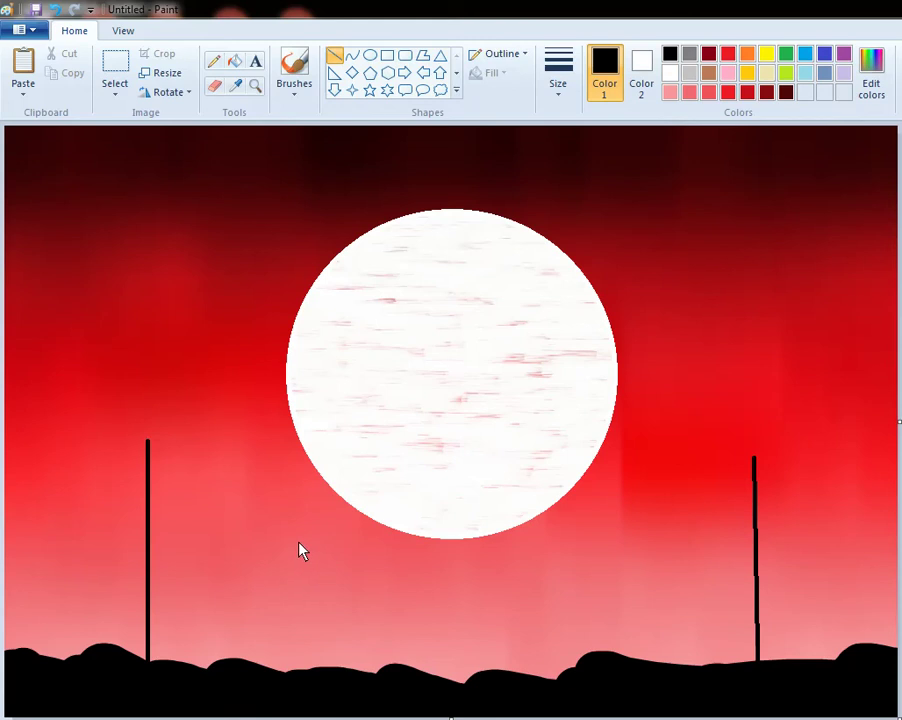
left_click_drag(292, 674, 301, 697)
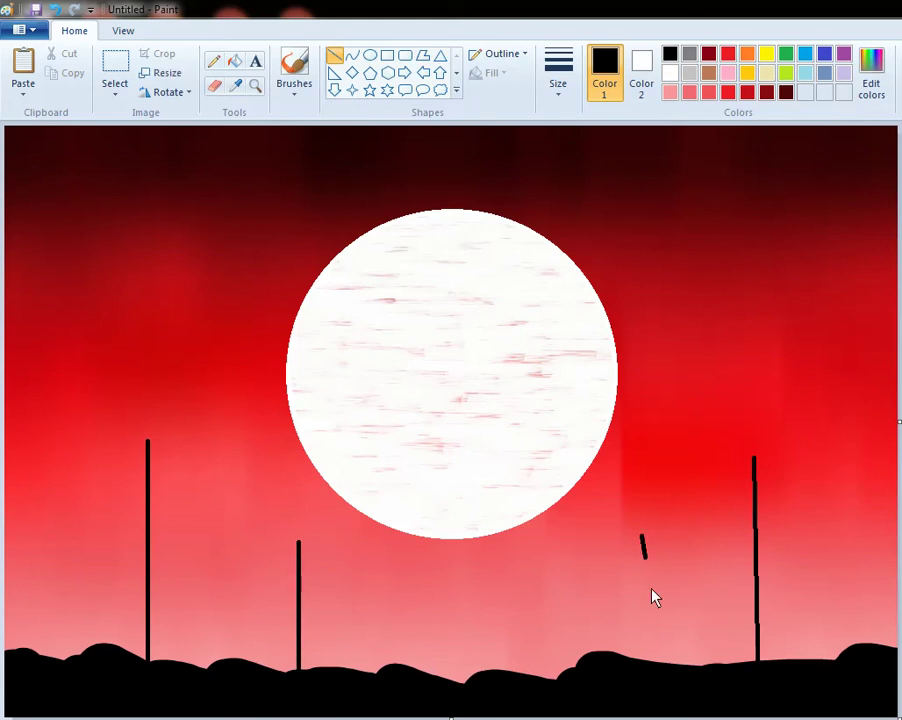
left_click_drag(655, 598, 643, 712)
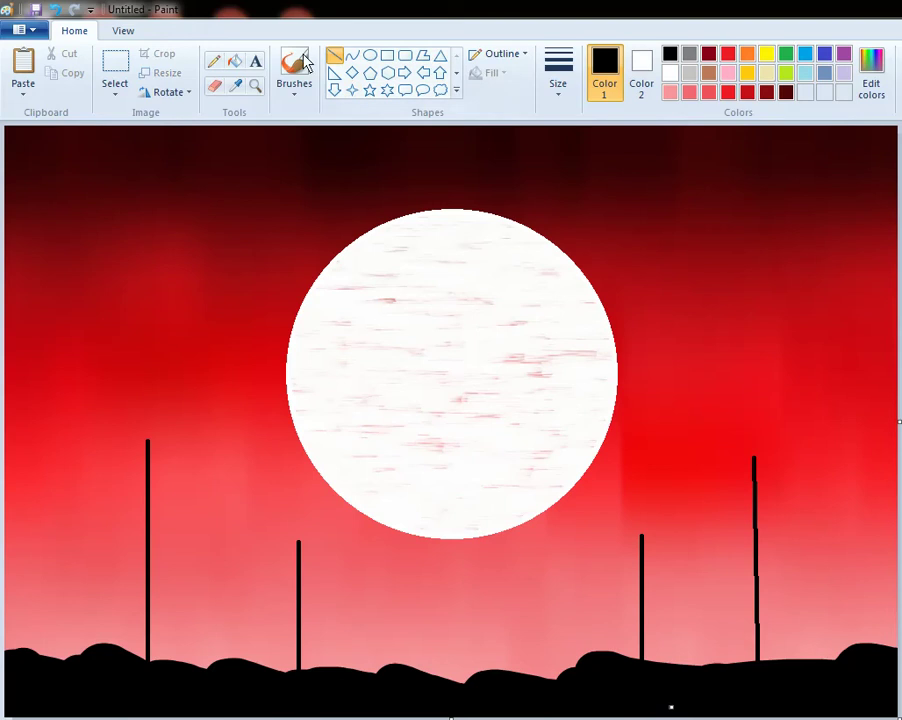
Scribble black horizontal branches over the four trunks with the pencil at its thickest size to form pointed pine trees.
left_click(212, 66)
left_click(556, 82)
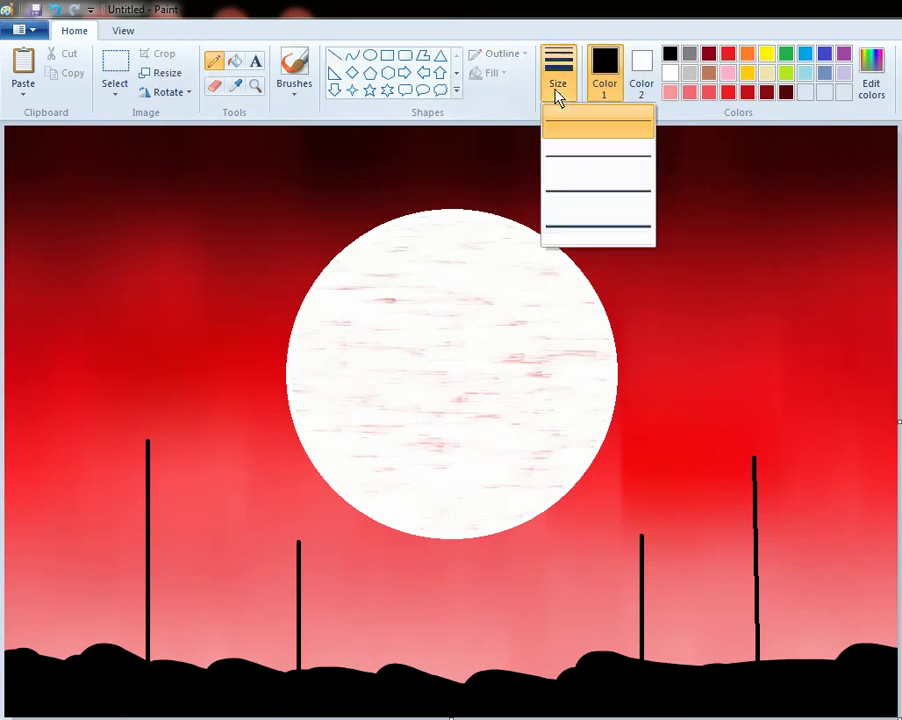
left_click(570, 230)
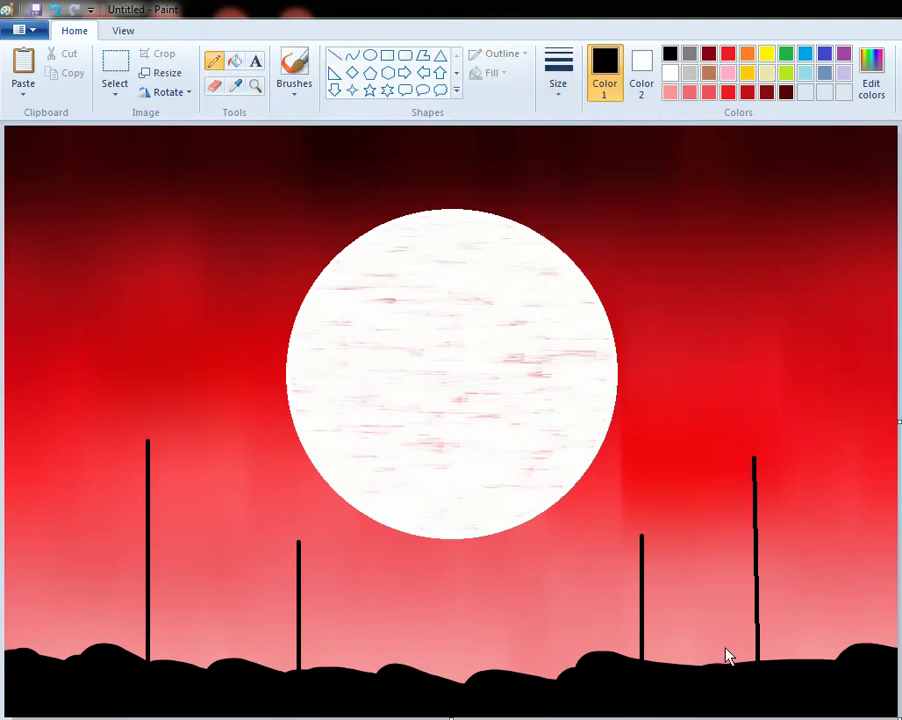
left_click_drag(727, 655, 774, 668)
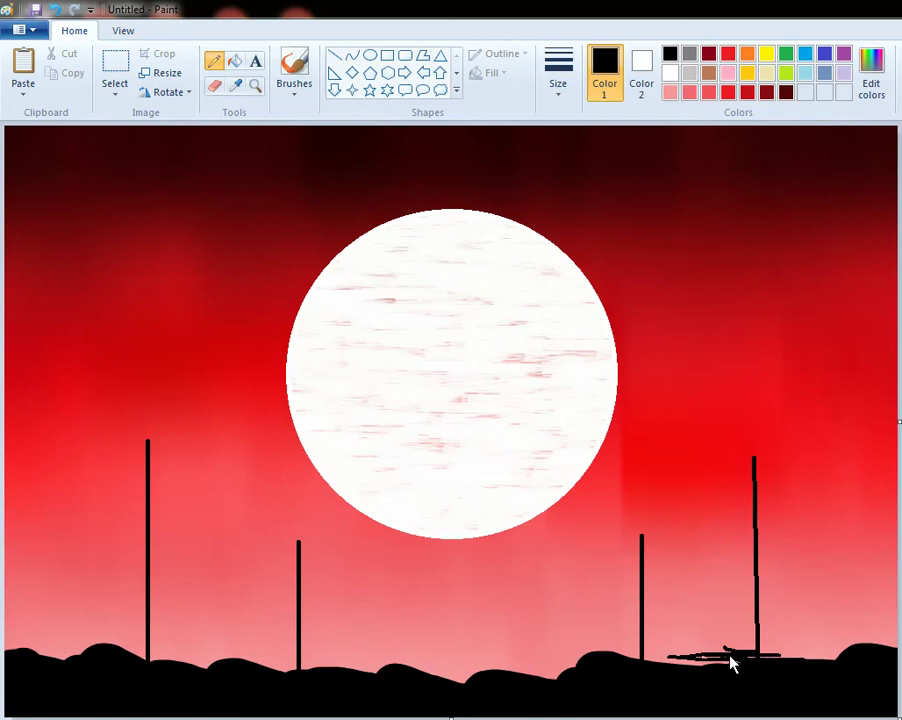
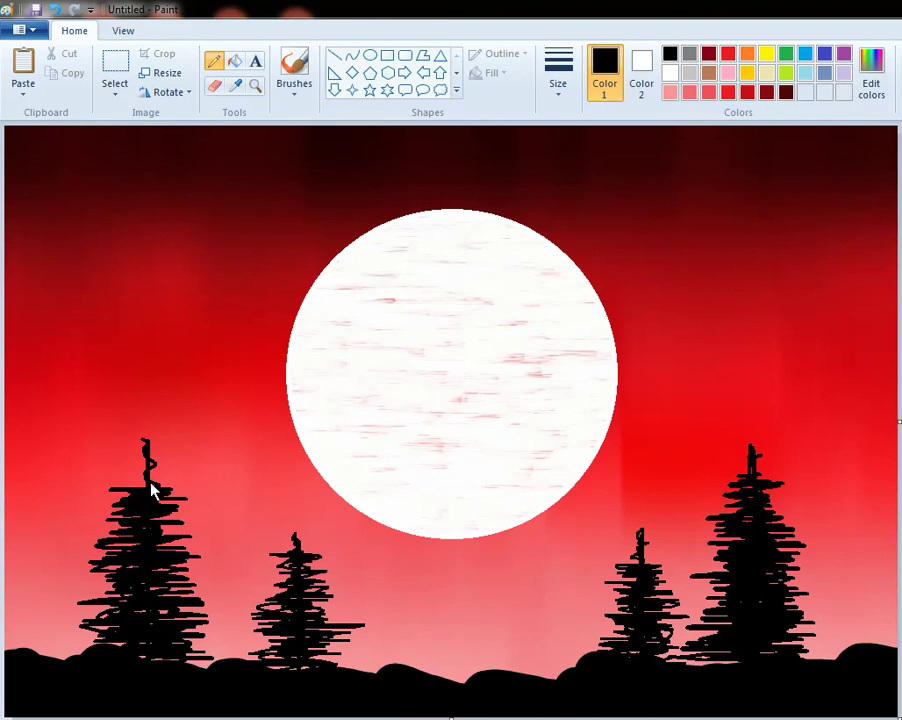
mouse_move(124, 486)
left_mouse_down()
mouse_move(156, 483)
mouse_move(111, 490)
mouse_move(145, 488)
mouse_move(143, 473)
mouse_move(127, 465)
mouse_move(140, 467)
mouse_move(148, 455)
mouse_move(137, 451)
mouse_move(141, 441)
mouse_move(137, 465)
mouse_move(166, 467)
mouse_move(131, 475)
mouse_move(158, 482)
mouse_move(143, 432)
mouse_move(148, 466)
left_mouse_up()
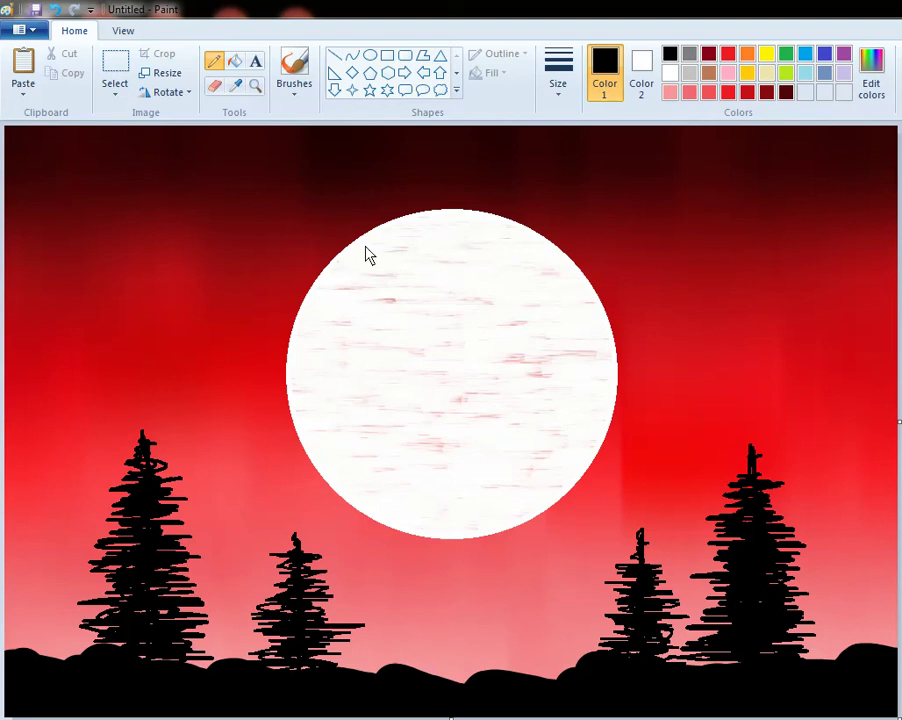
Draw a black square house body on the ground below the circle, with solid color fill and solid color outline.
left_click(387, 55)
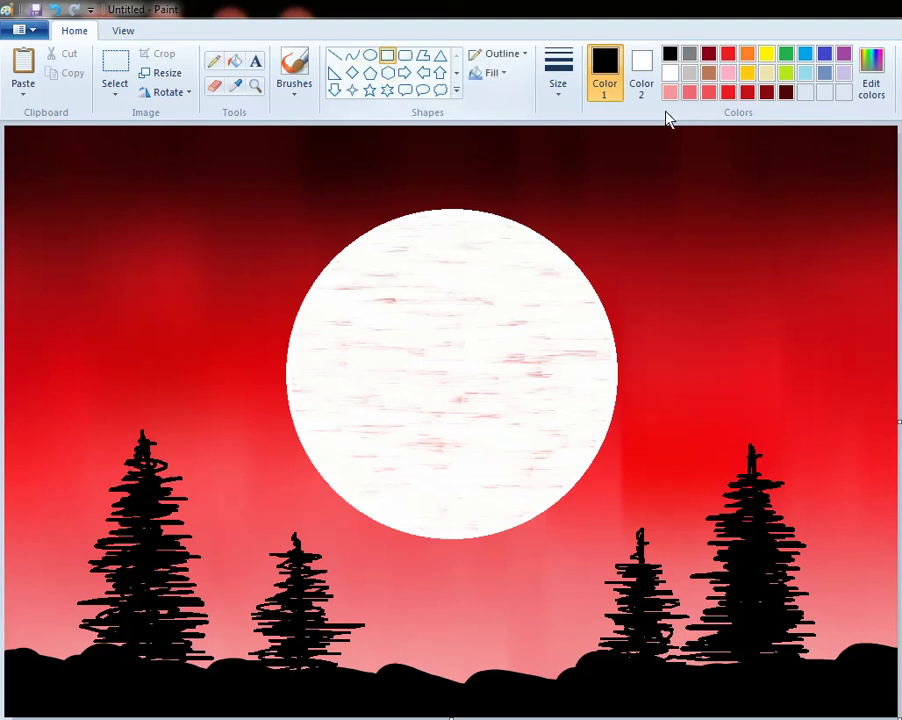
left_click(641, 75)
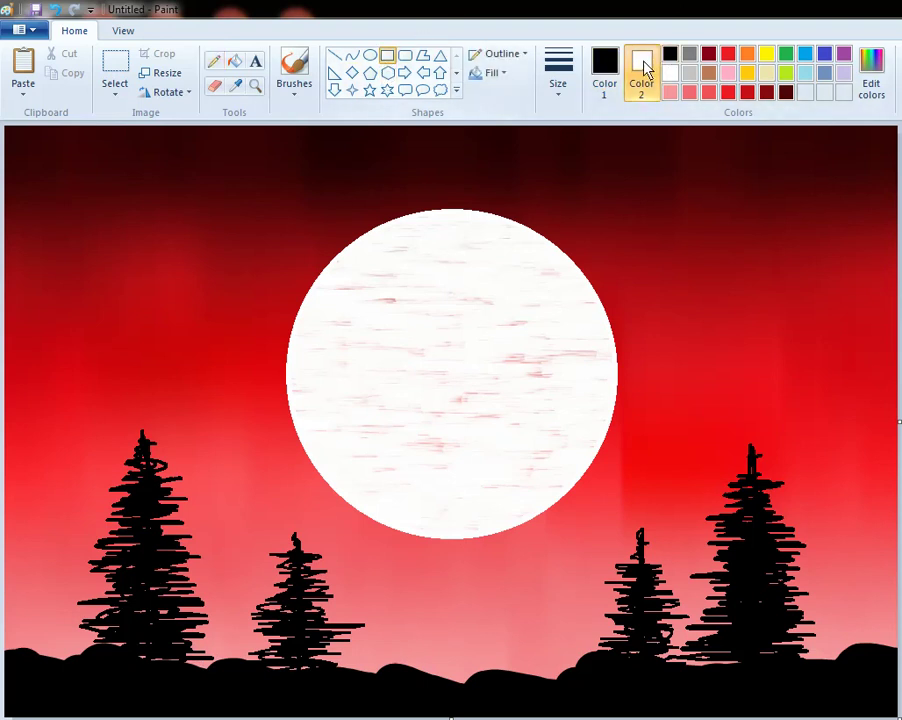
left_click(669, 56)
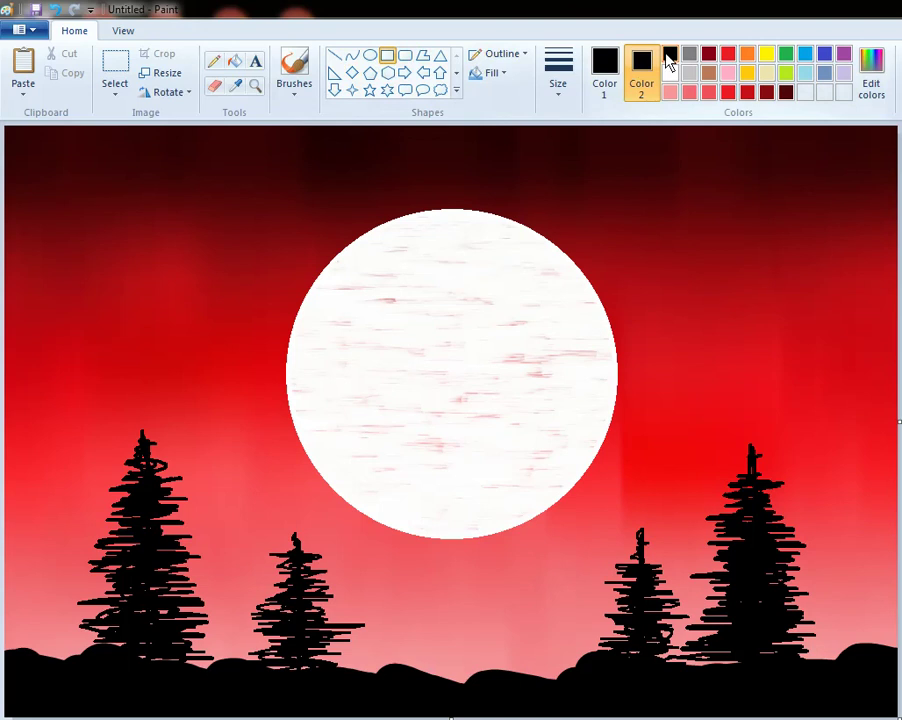
left_click_drag(386, 631, 456, 703)
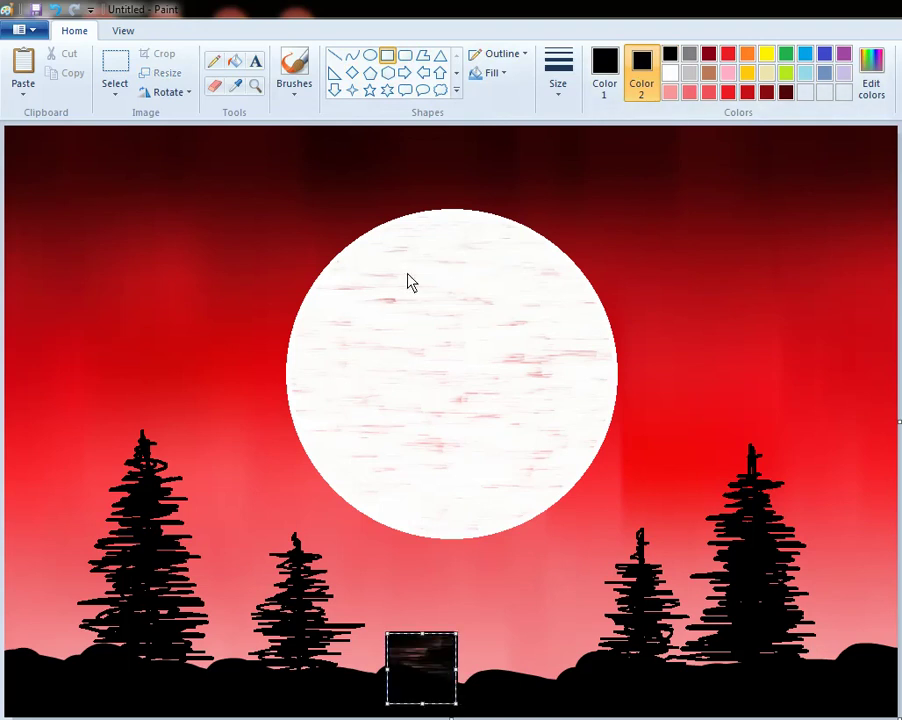
left_click(489, 73)
left_click(490, 117)
left_click(499, 54)
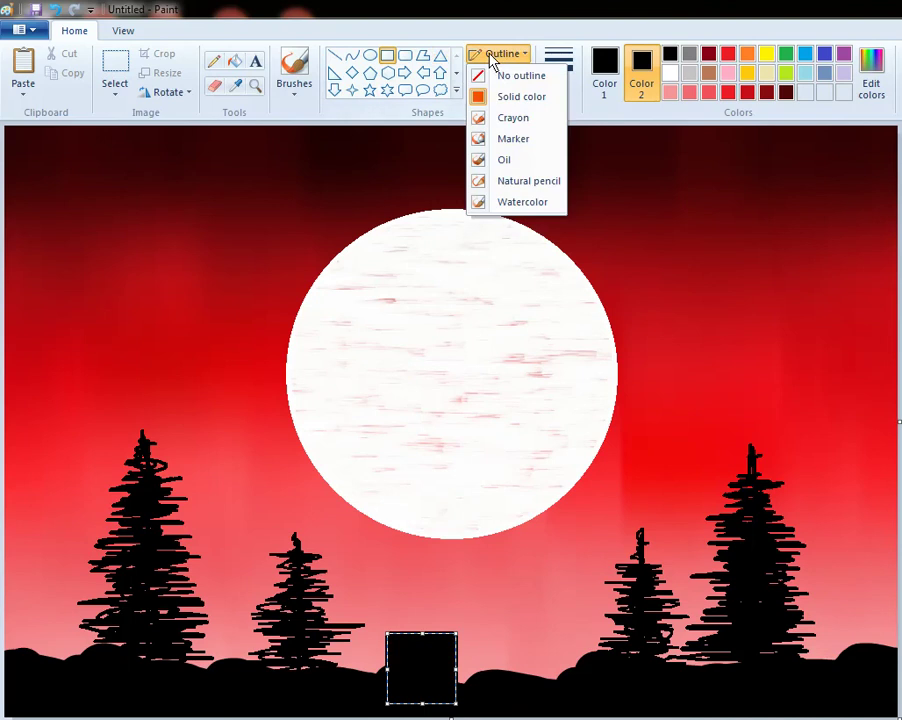
left_click(498, 92)
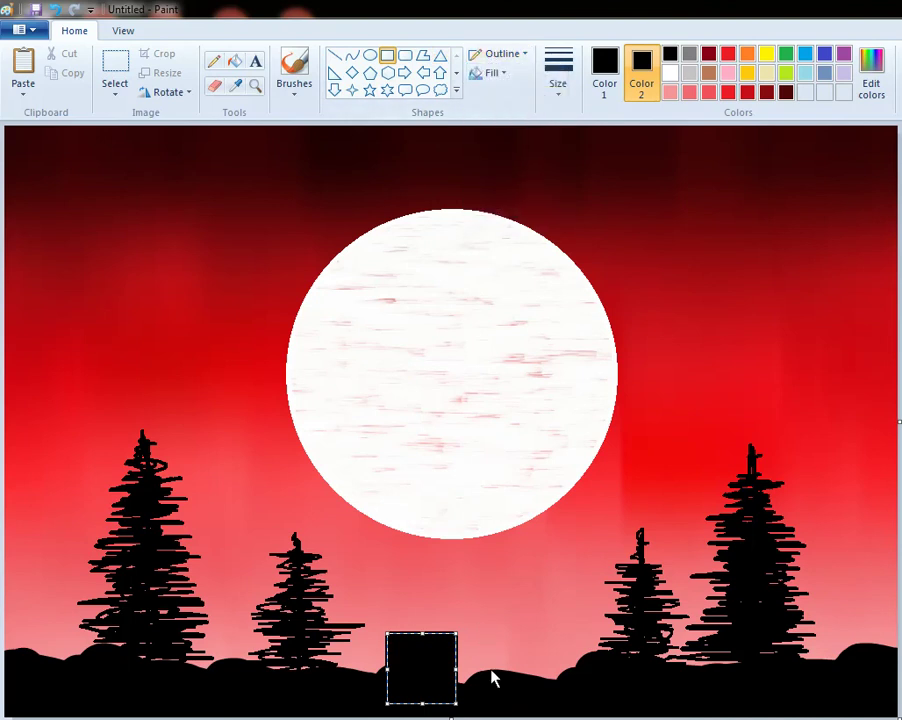
left_click(489, 712)
Add a narrow, tall black rectangle along the left side of the house body, rising above it like a chimney.
mouse_move(381, 561)
left_mouse_down()
mouse_move(455, 640)
mouse_move(470, 630)
left_mouse_up()
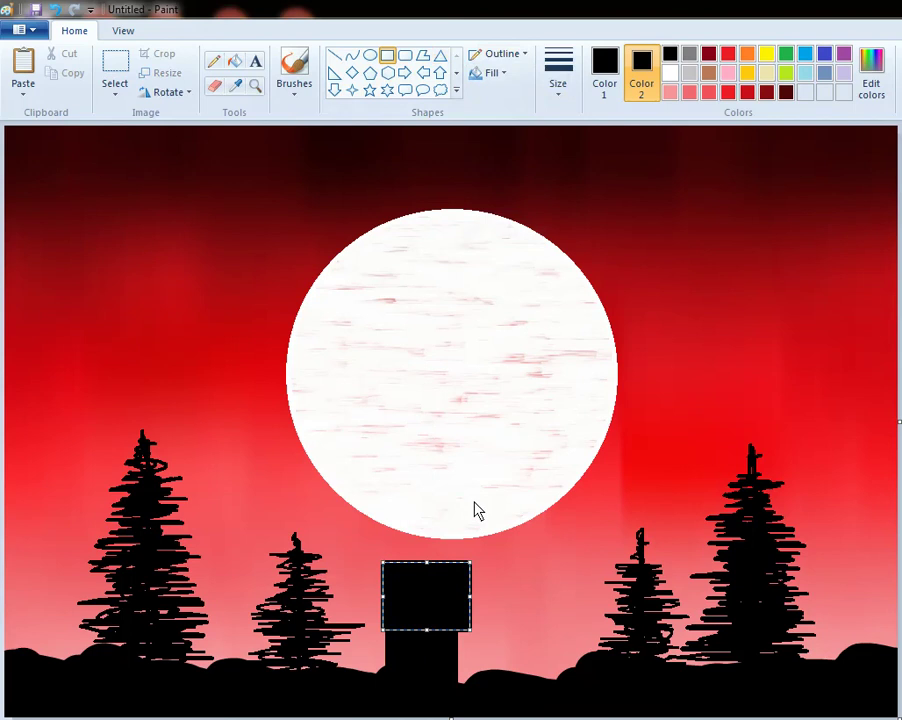
key("ctrl+z")
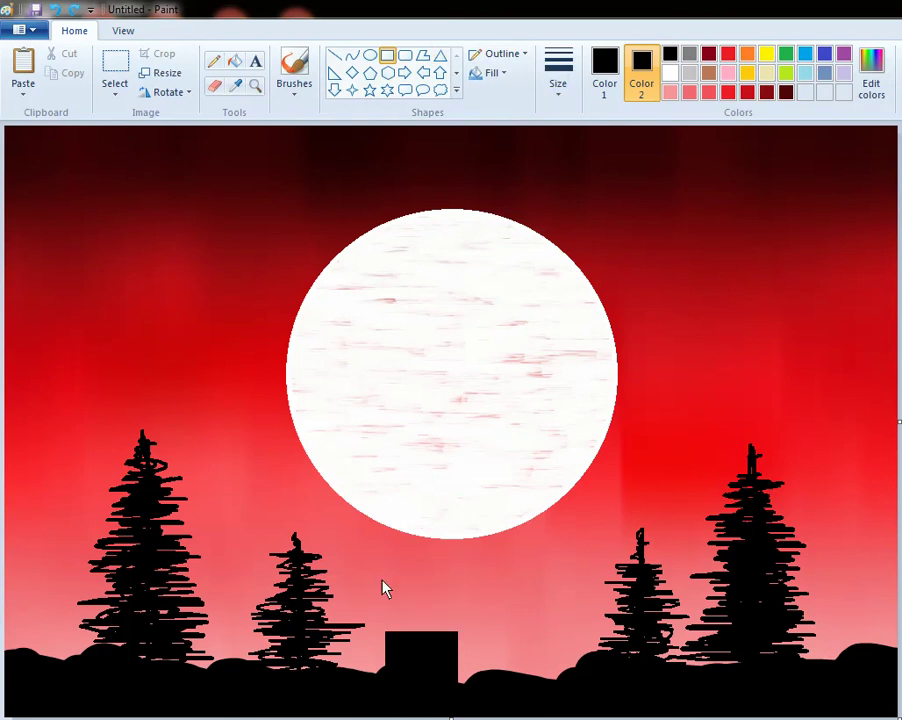
left_click_drag(410, 645, 410, 688)
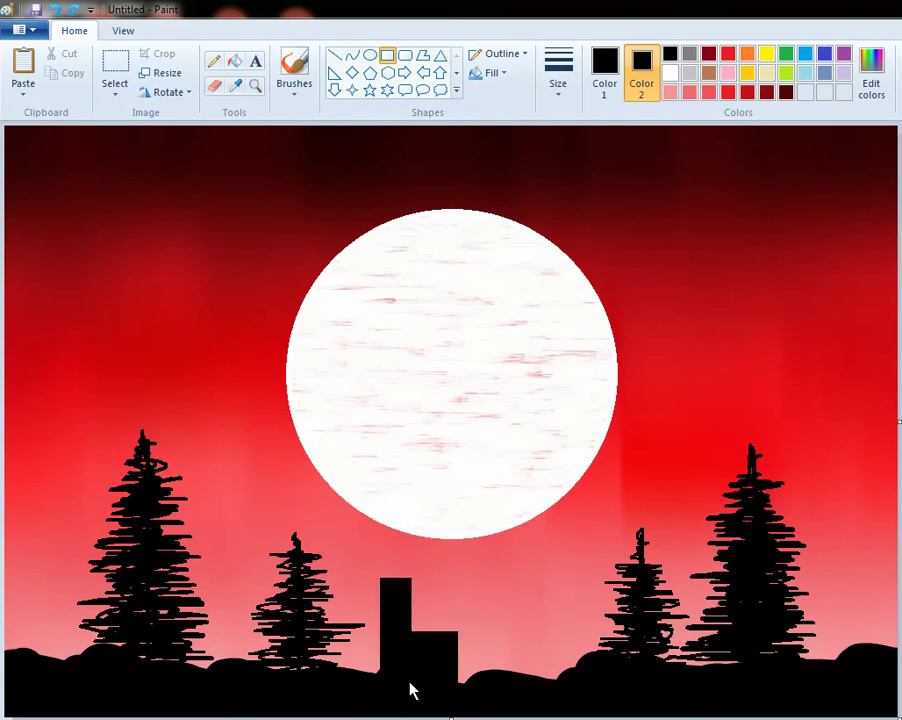
key("ctrl+z")
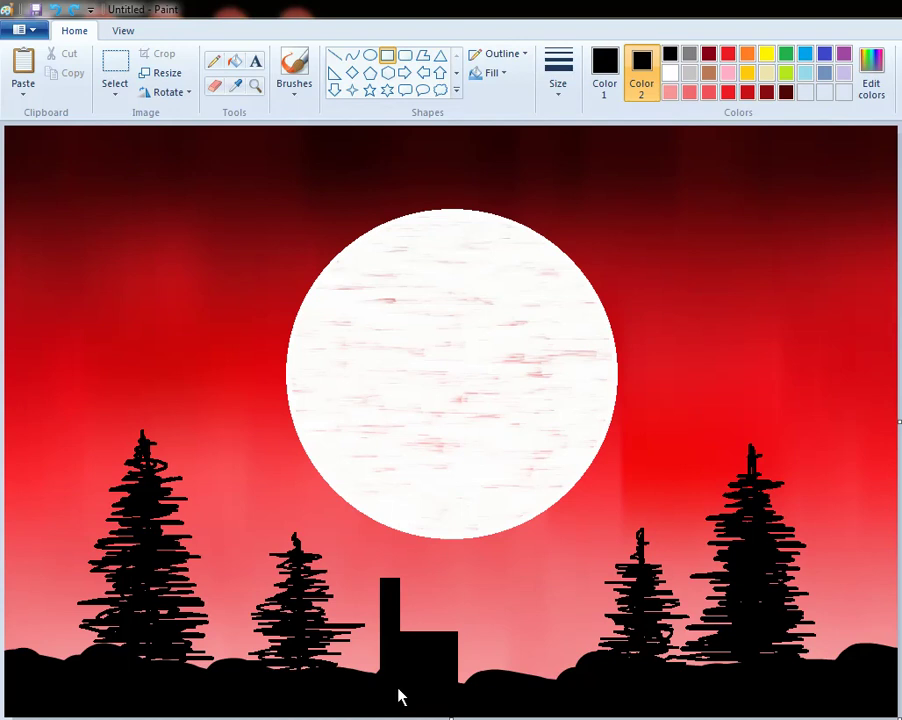
key("ctrl+y")
left_click(452, 514)
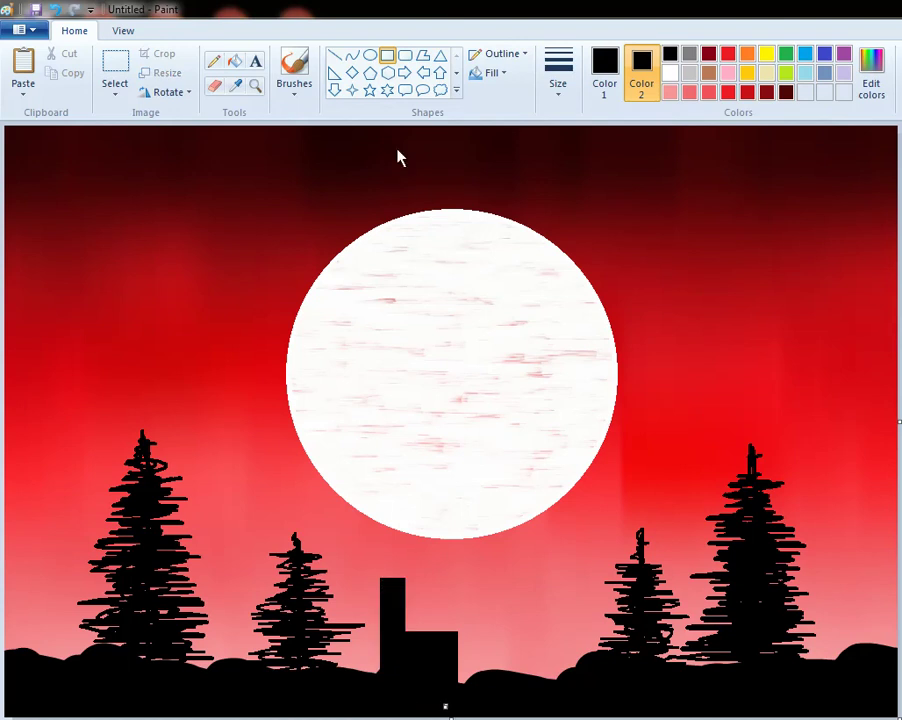
Draw a tall black triangle on top of the house body as its pointed roof, slightly overhanging the right wall.
left_click(440, 55)
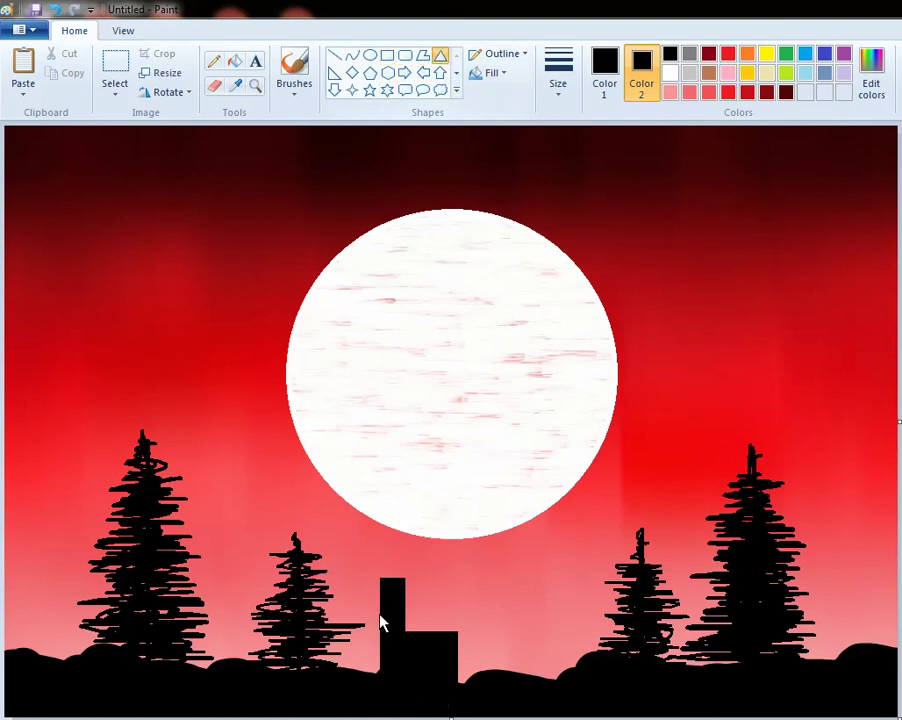
left_click_drag(418, 600, 453, 619)
left_click(462, 701)
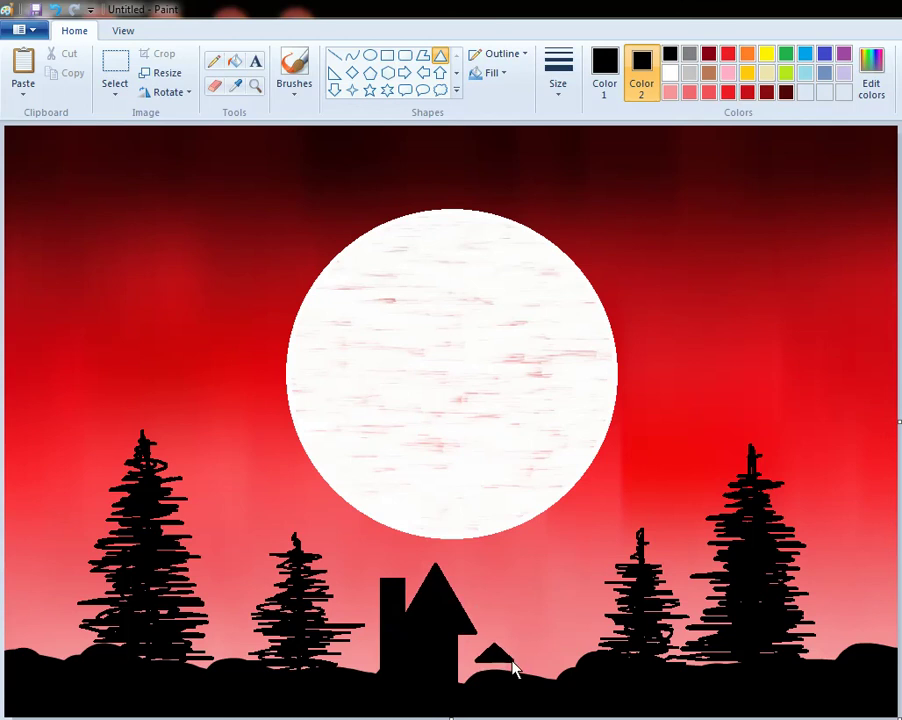
Draw a tiny black house with a triangular roof right of the main house, and a small black square block beside it.
left_click_drag(513, 668, 514, 662)
left_click(387, 55)
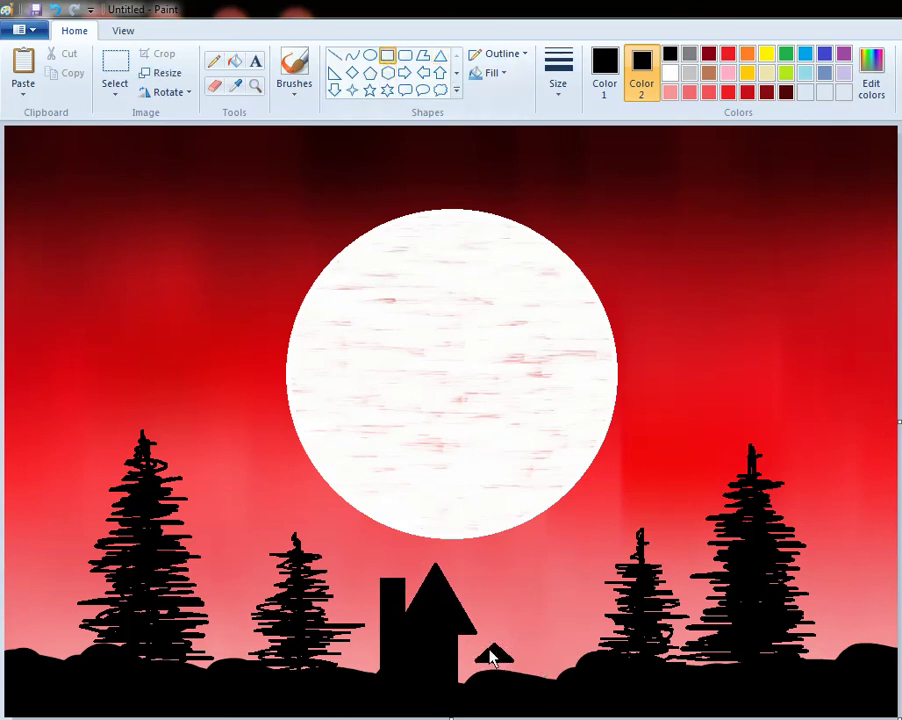
mouse_move(488, 665)
left_mouse_down()
mouse_move(502, 688)
mouse_move(484, 670)
left_mouse_up()
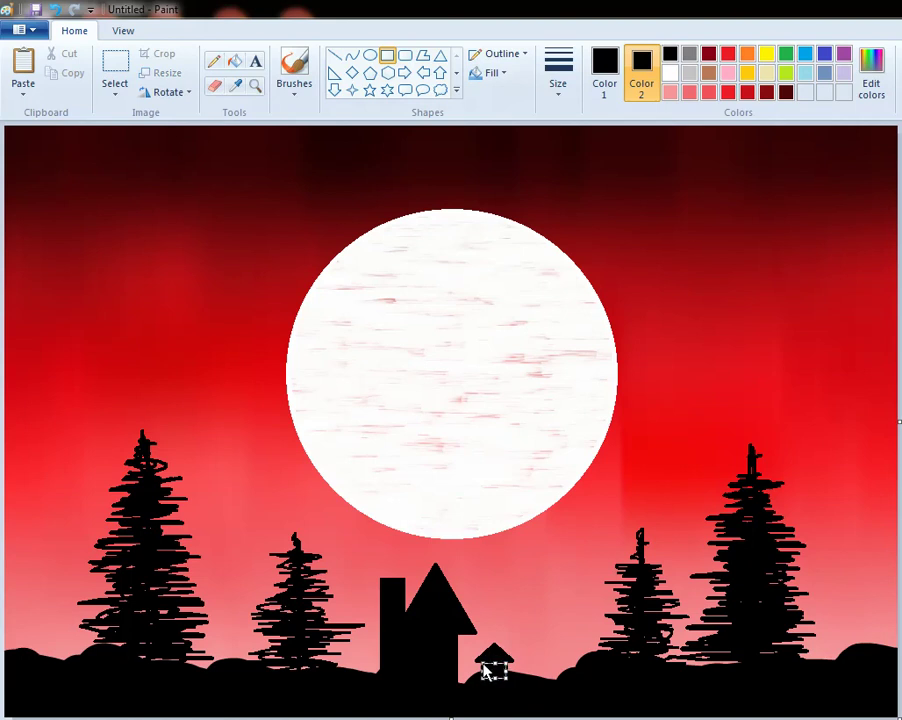
left_click(519, 704)
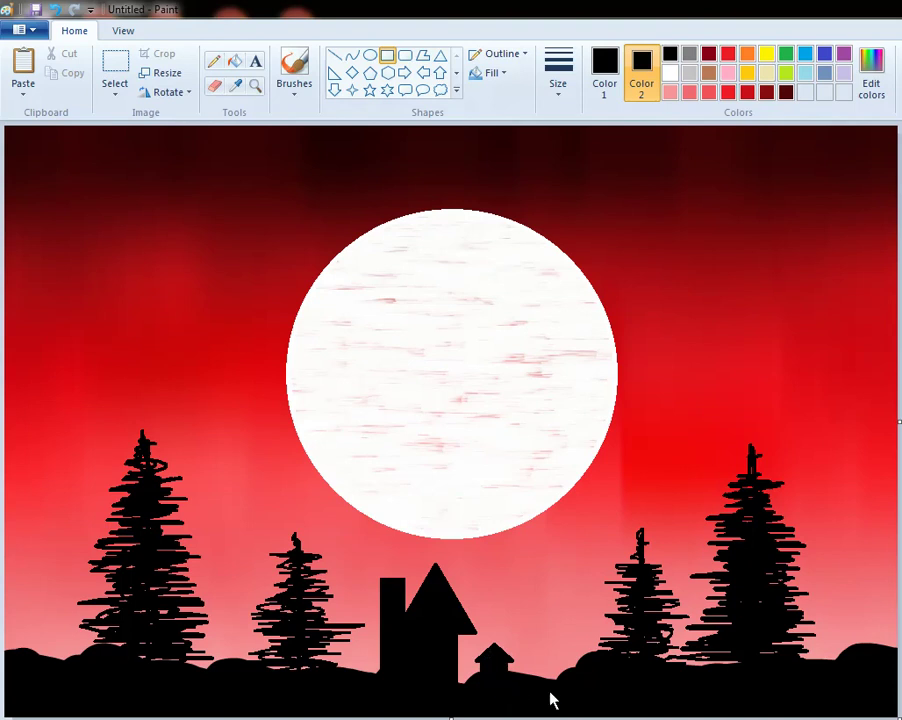
left_click_drag(528, 655, 560, 688)
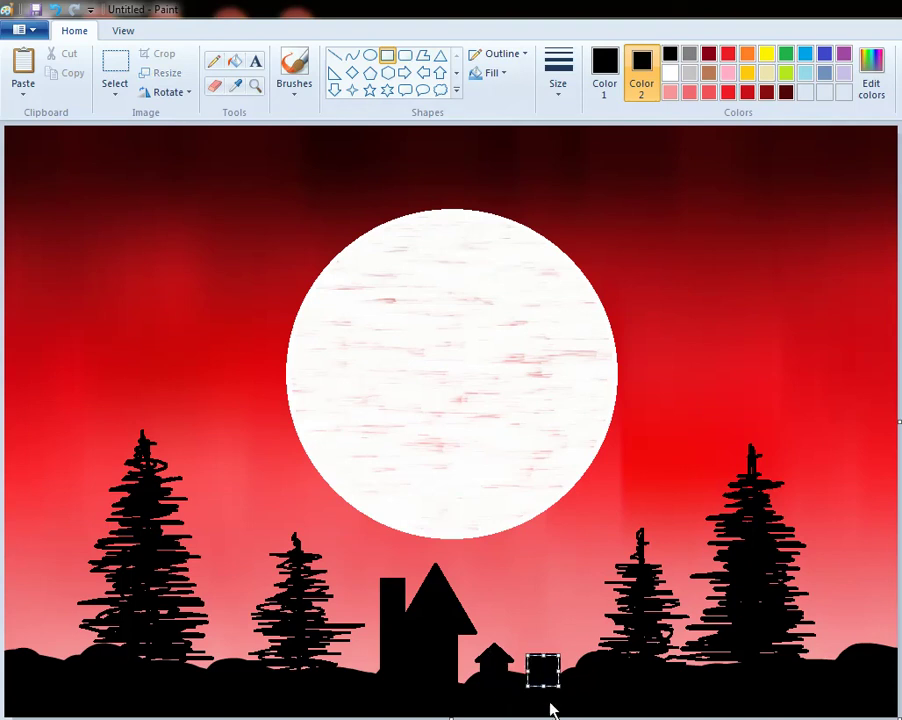
left_click(618, 690)
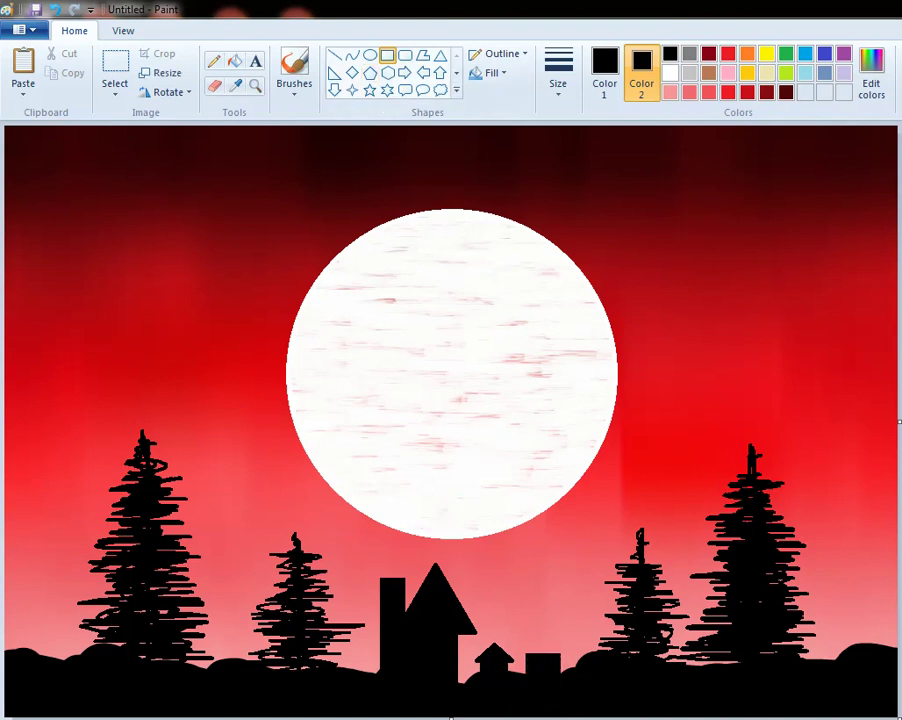
Draw two large black rectangular buildings on the ground, one against each side edge of the picture.
mouse_move(833, 598)
left_mouse_down()
mouse_move(899, 664)
mouse_move(899, 715)
left_mouse_up()
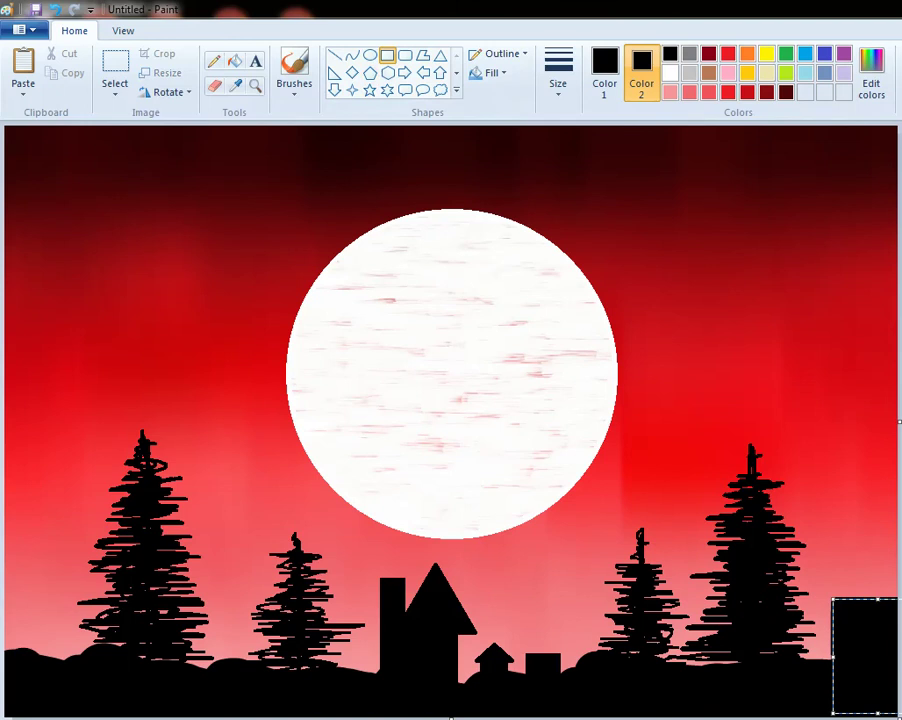
left_click_drag(6, 573, 66, 666)
left_click(148, 712)
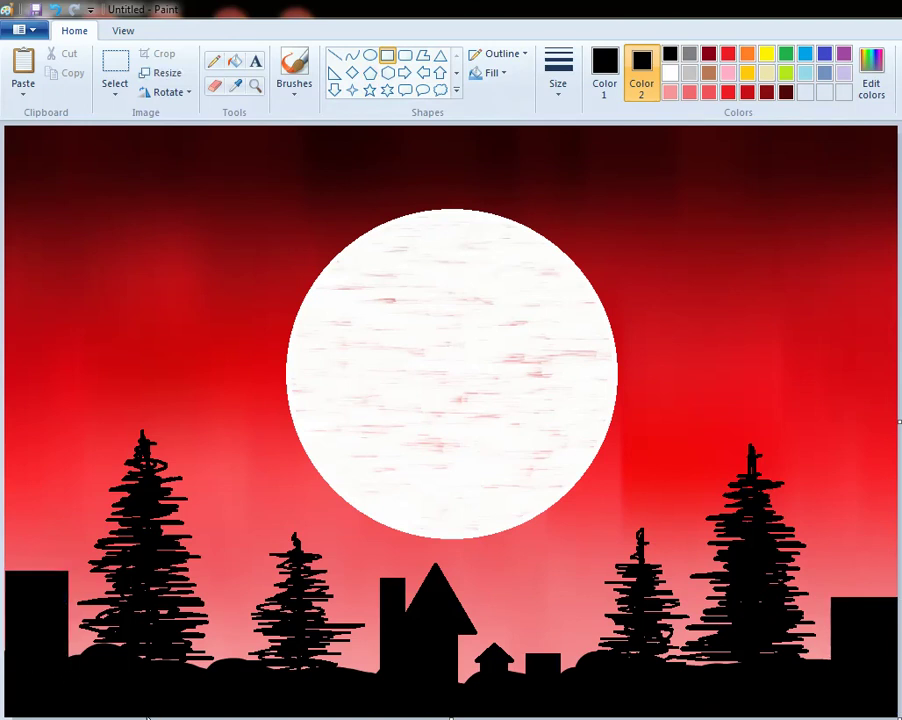
Draw a black triangular roof on the small square block beside the tiny house.
left_click(440, 56)
left_click_drag(546, 649, 568, 653)
left_click(747, 632)
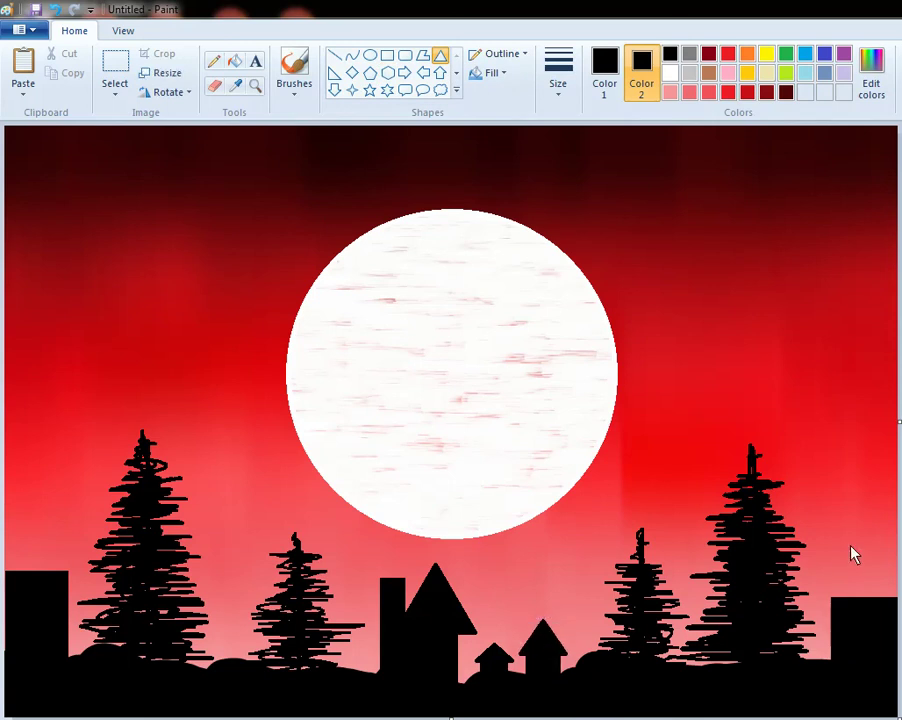
Draw tall black triangular roofs, slightly overhanging the walls, on the two large buildings at the side edges of the picture.
left_click_drag(826, 530, 866, 586)
left_click(830, 703)
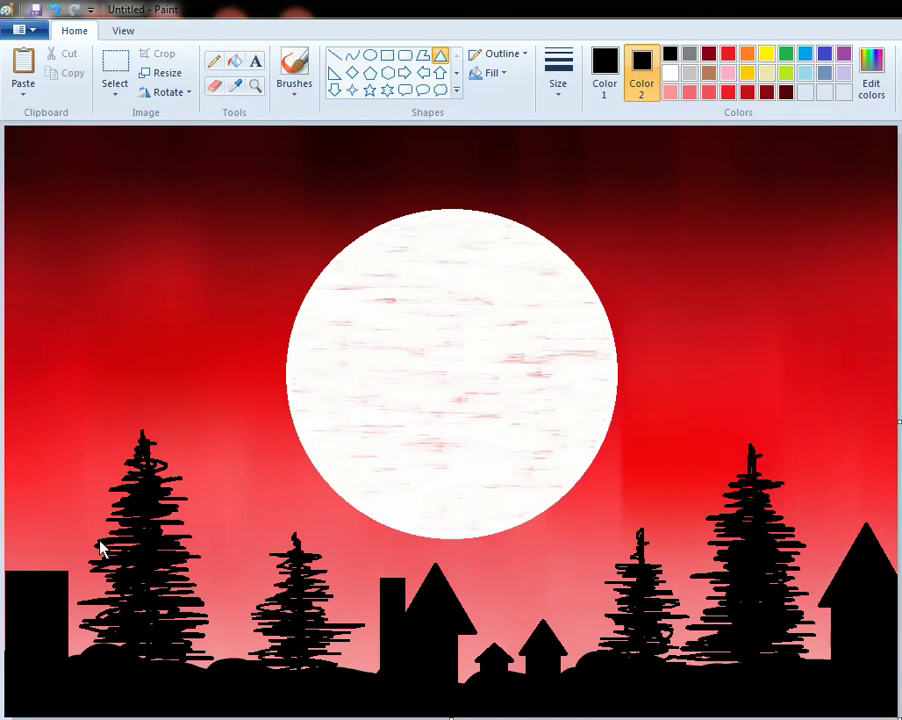
left_click_drag(6, 516, 46, 562)
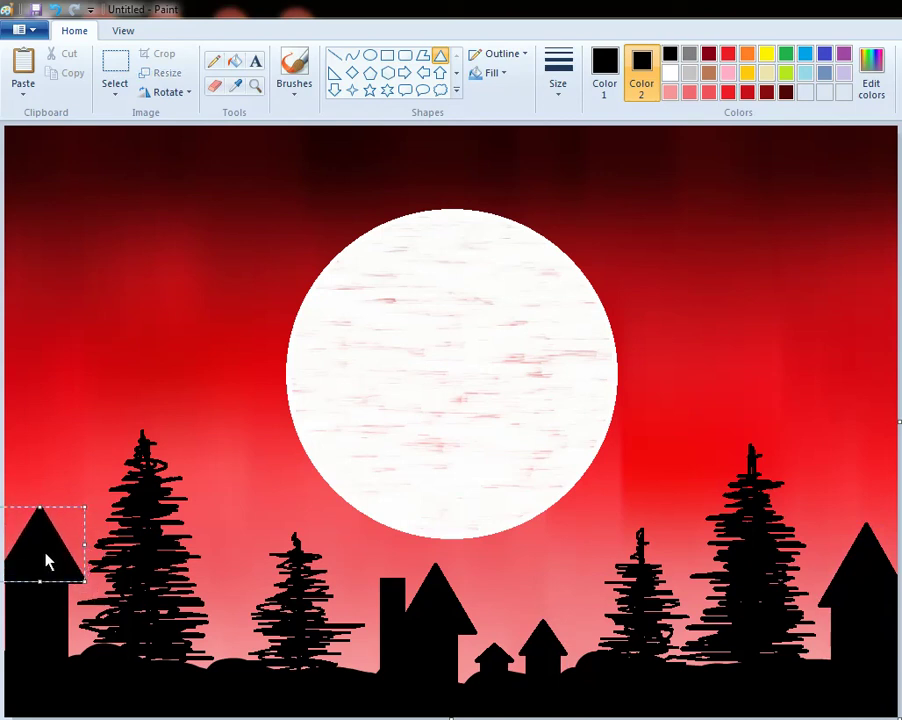
left_click(289, 714)
Draw yellow-filled rectangular windows on the main house and on the two small houses beside it.
left_click(388, 56)
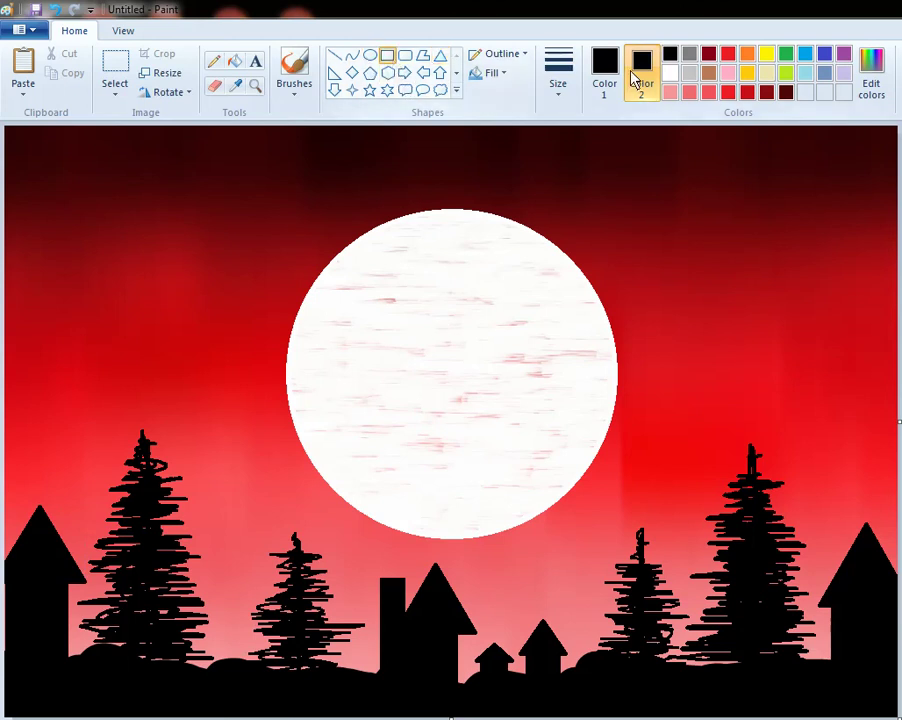
left_click(766, 54)
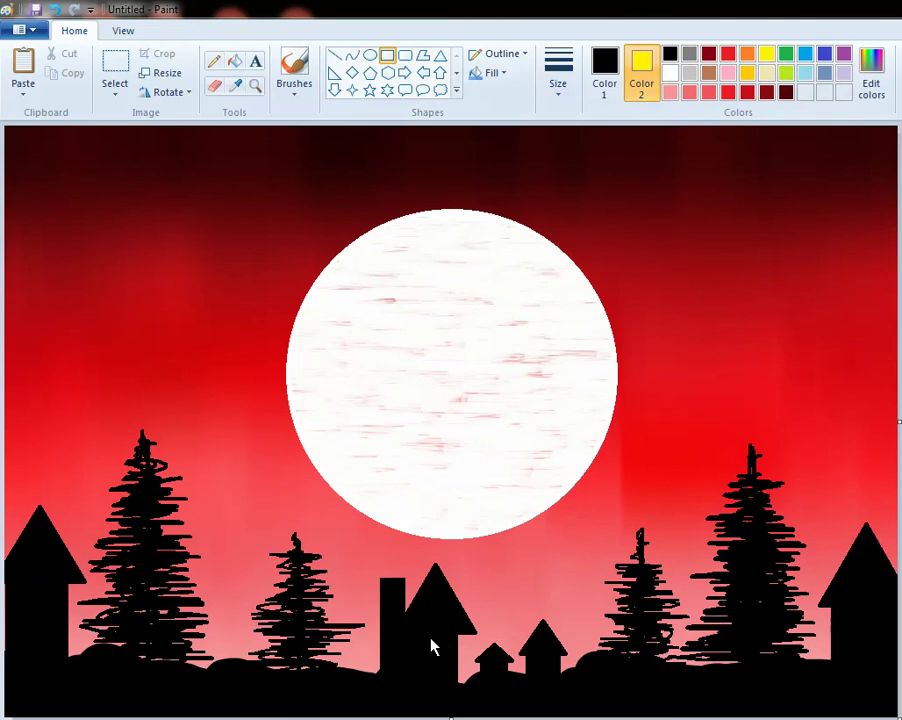
mouse_move(426, 630)
left_mouse_down()
mouse_move(450, 667)
mouse_move(436, 644)
mouse_move(423, 648)
left_mouse_up()
left_click(428, 678)
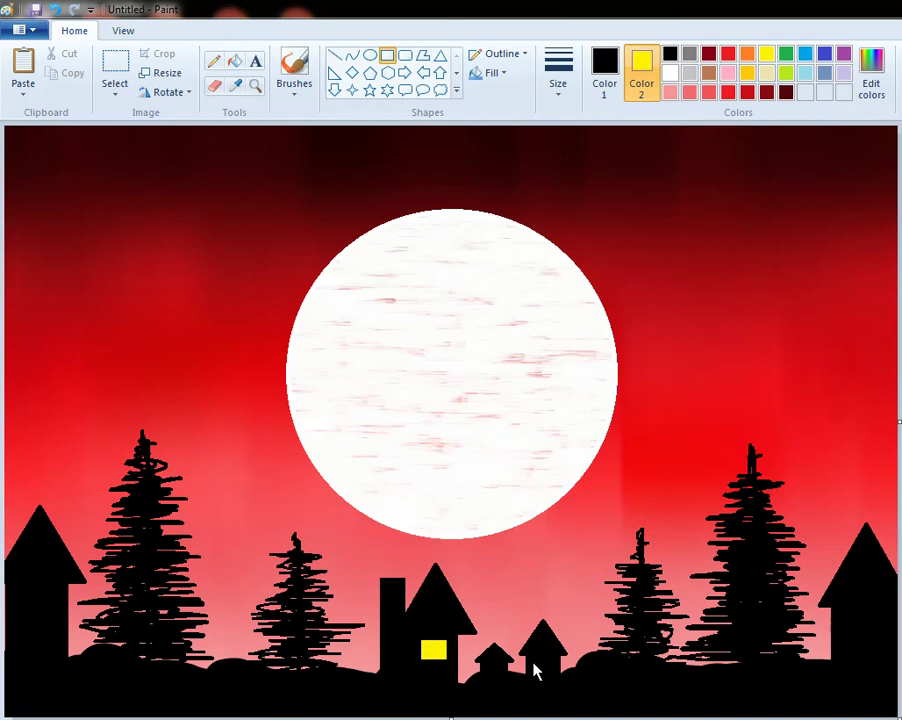
left_click_drag(536, 661, 546, 677)
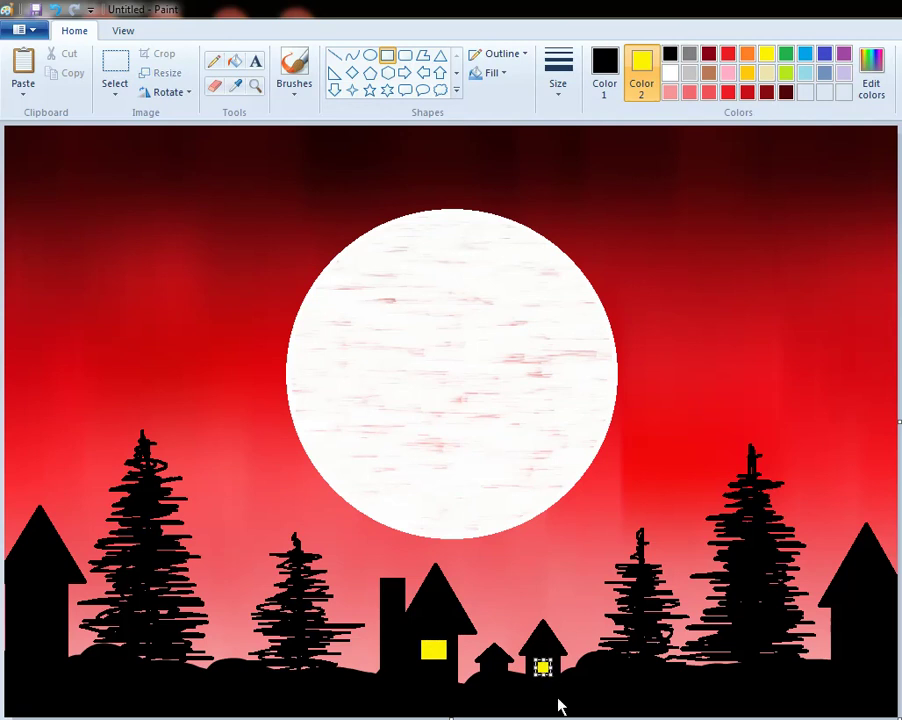
left_click(556, 698)
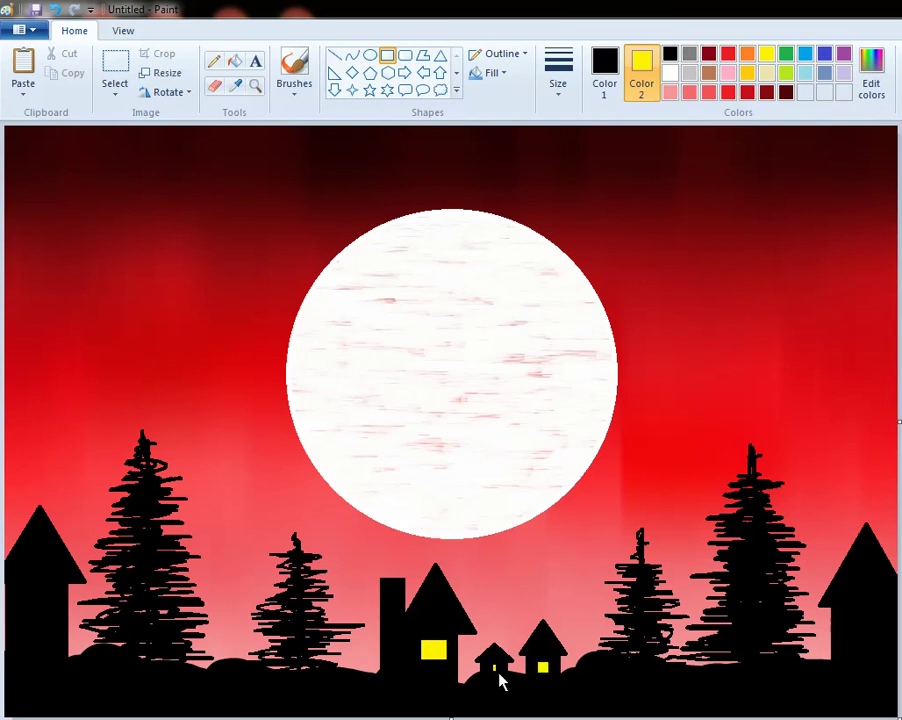
left_click(648, 697)
Draw a tall yellow window on each large edge building and four tiny yellow windows down the main house's chimney.
left_click_drag(859, 598, 880, 668)
left_click_drag(869, 598, 869, 611)
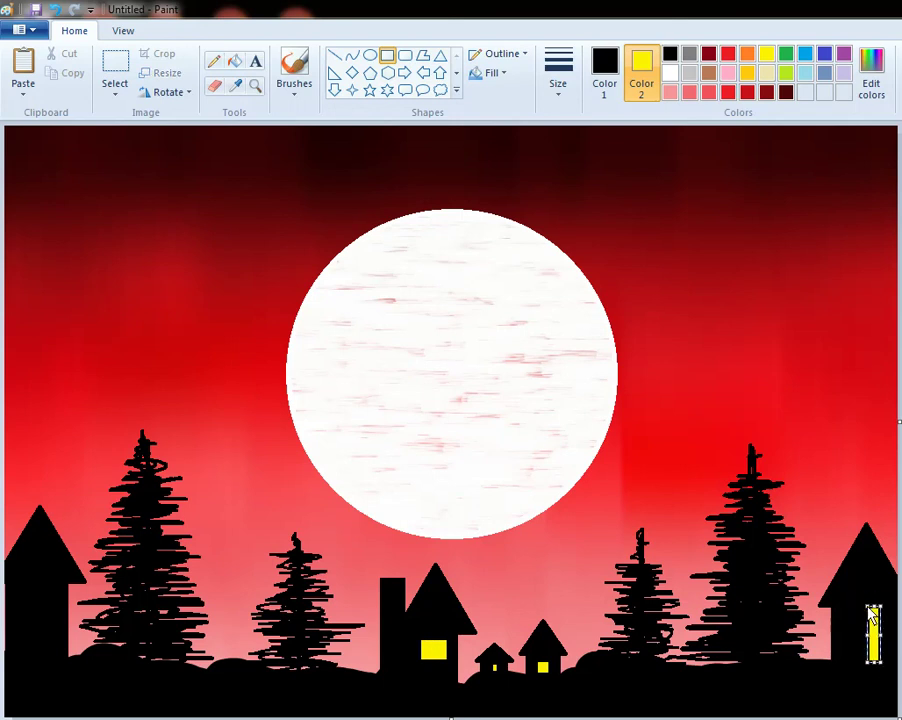
left_click(820, 702)
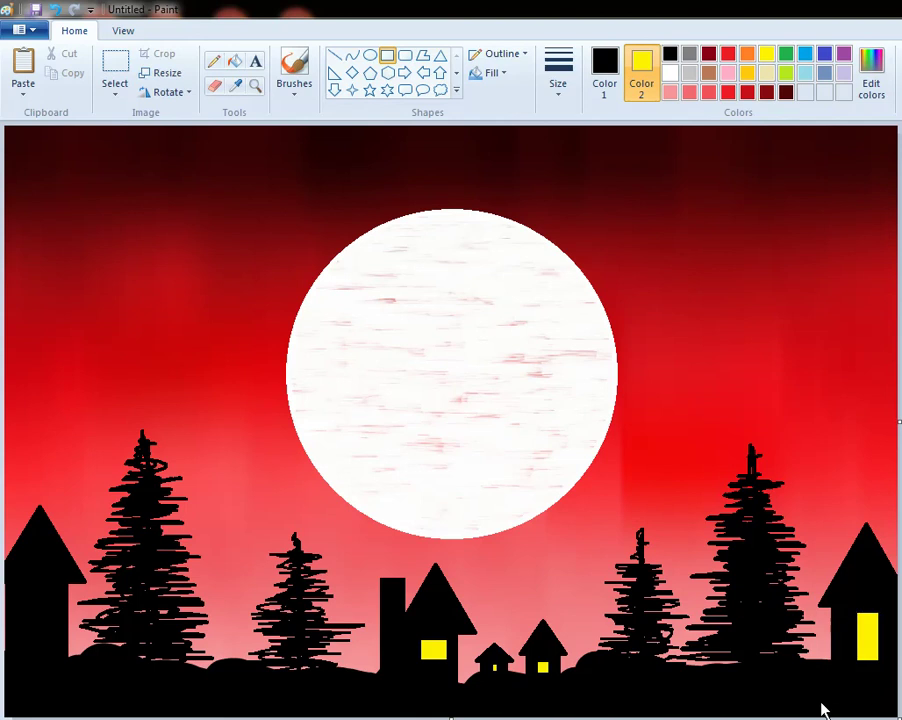
left_click_drag(17, 598, 44, 660)
left_click(250, 635)
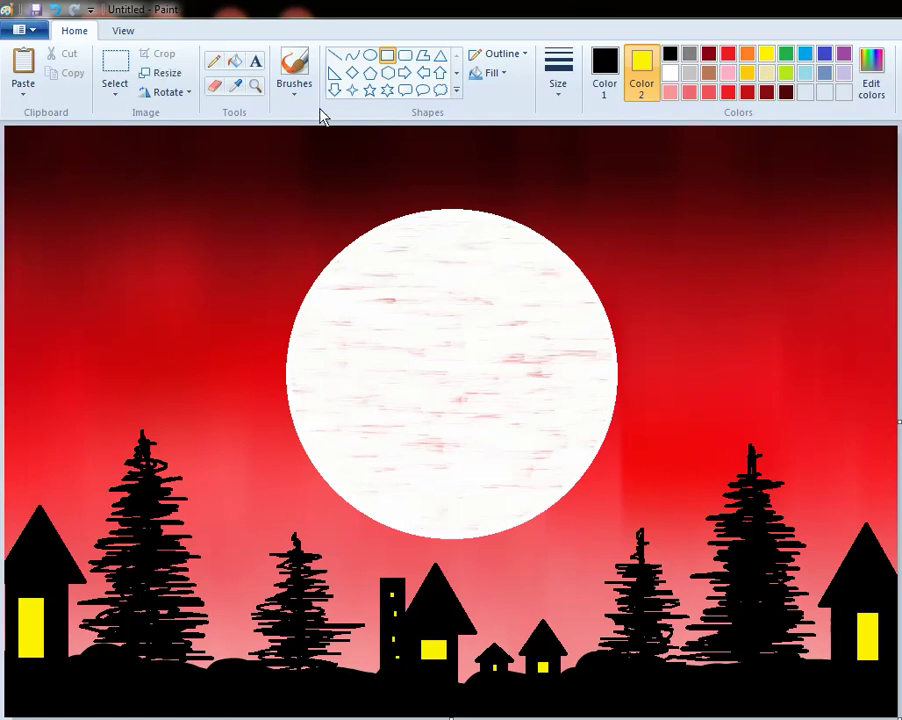
Draw a street lamp between the two left pine trees: a thin black vertical post topped by a yellow circle with black outline.
left_click(334, 55)
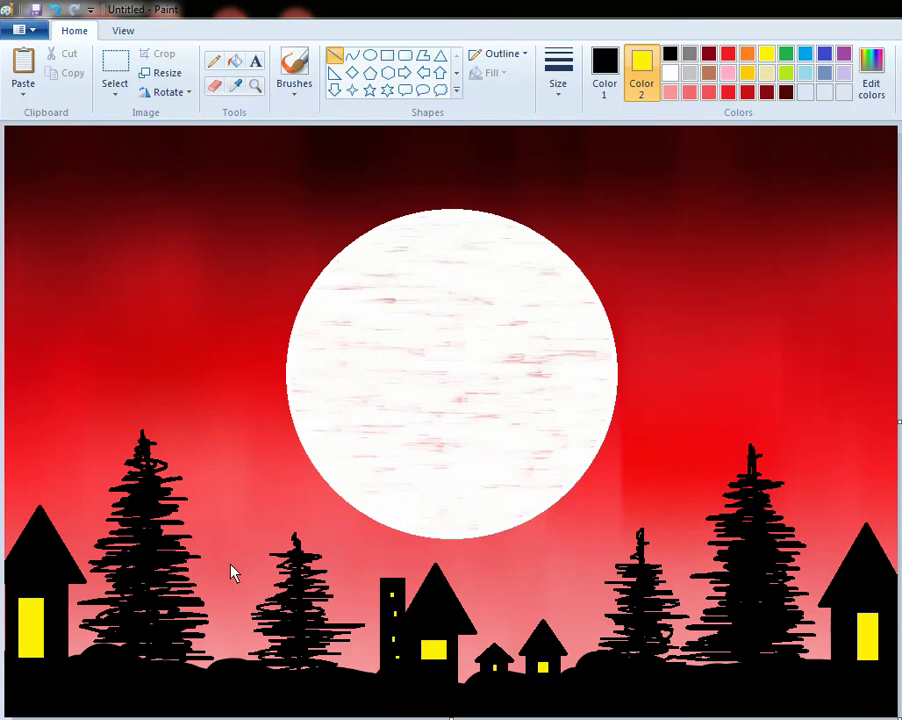
mouse_move(227, 566)
left_mouse_down()
mouse_move(240, 680)
mouse_move(227, 702)
mouse_move(224, 694)
left_mouse_up()
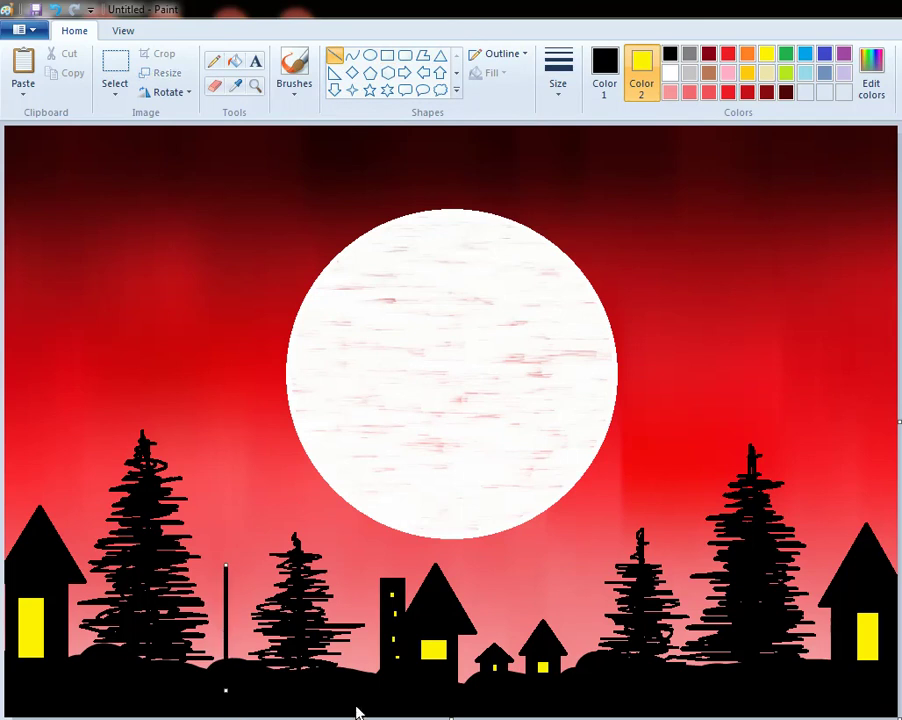
left_click(370, 55)
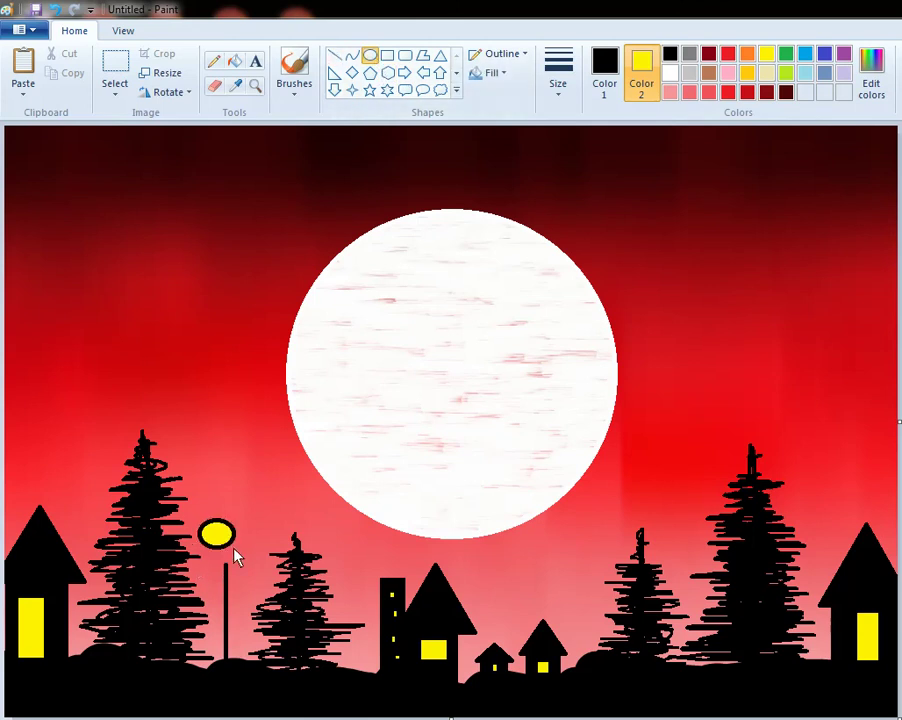
mouse_move(235, 558)
left_mouse_down()
mouse_move(271, 590)
mouse_move(236, 548)
mouse_move(224, 557)
mouse_move(250, 562)
mouse_move(229, 542)
left_mouse_up()
left_click(303, 525)
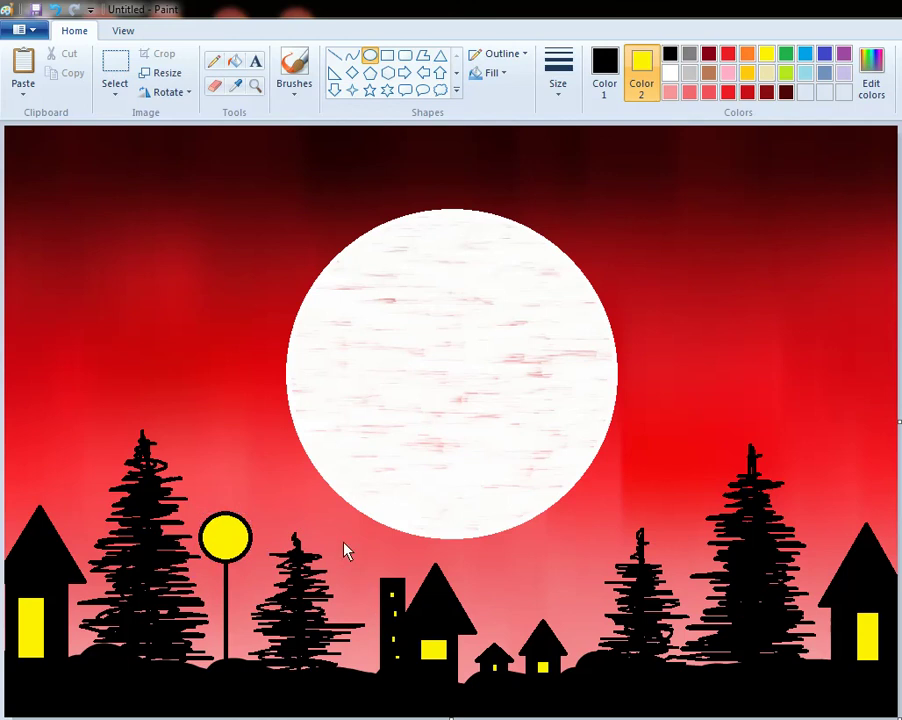
Draw two smaller street lamps with yellow circles on black posts, one left of the chimney and one right of the small houses.
left_click_drag(343, 542, 381, 590)
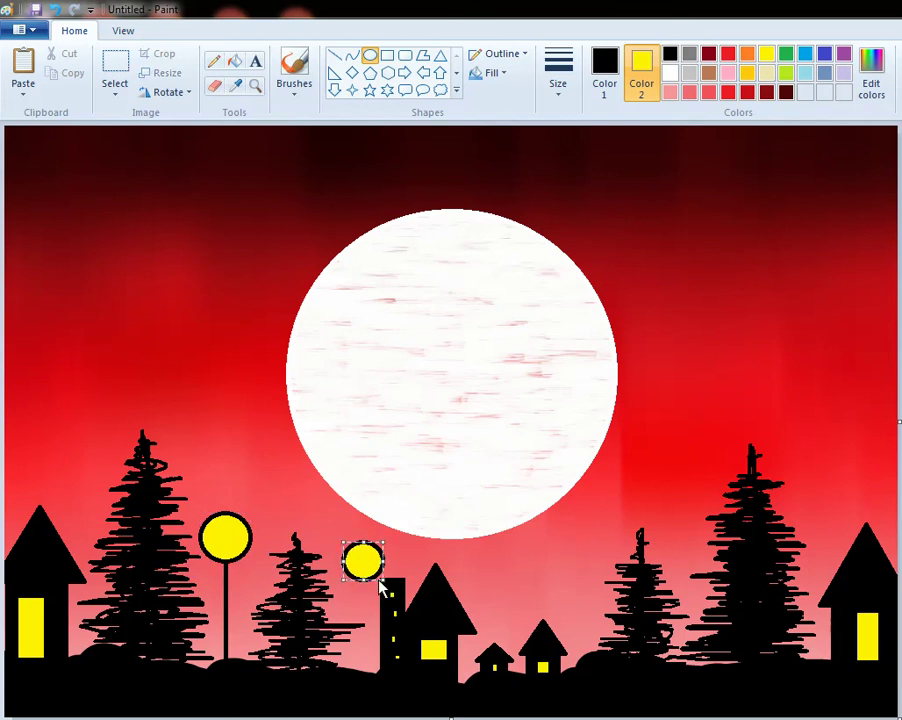
left_click(563, 594)
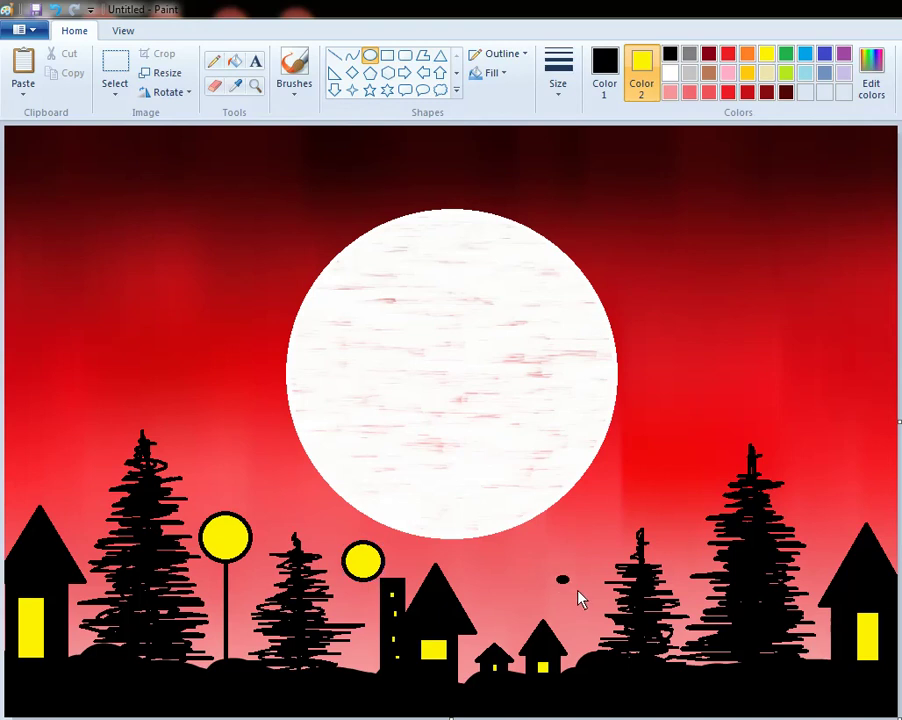
left_click(334, 55)
left_click_drag(363, 583, 363, 689)
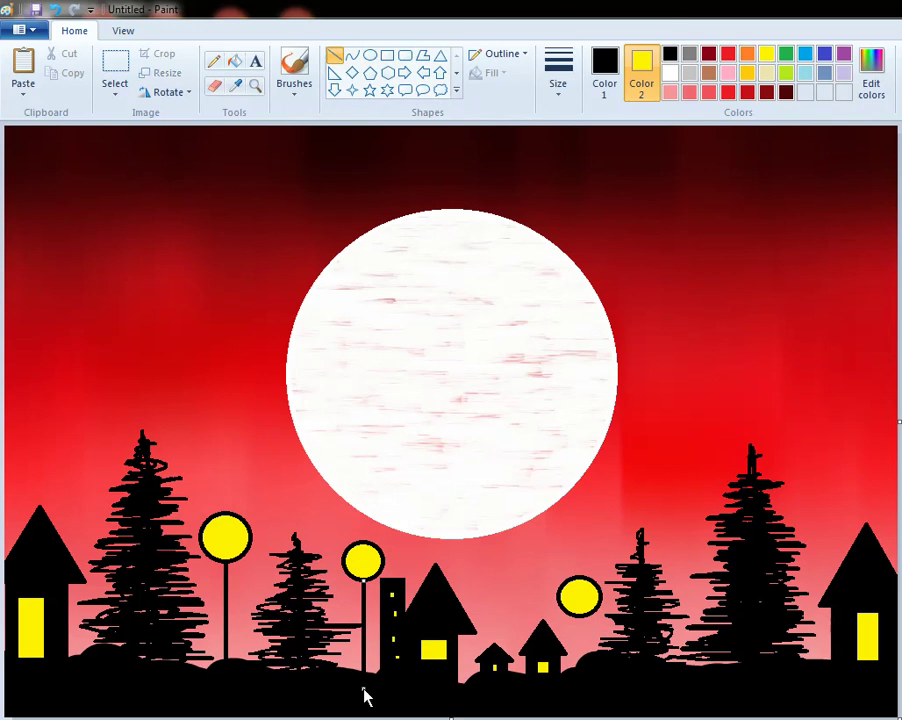
left_click_drag(577, 618, 579, 712)
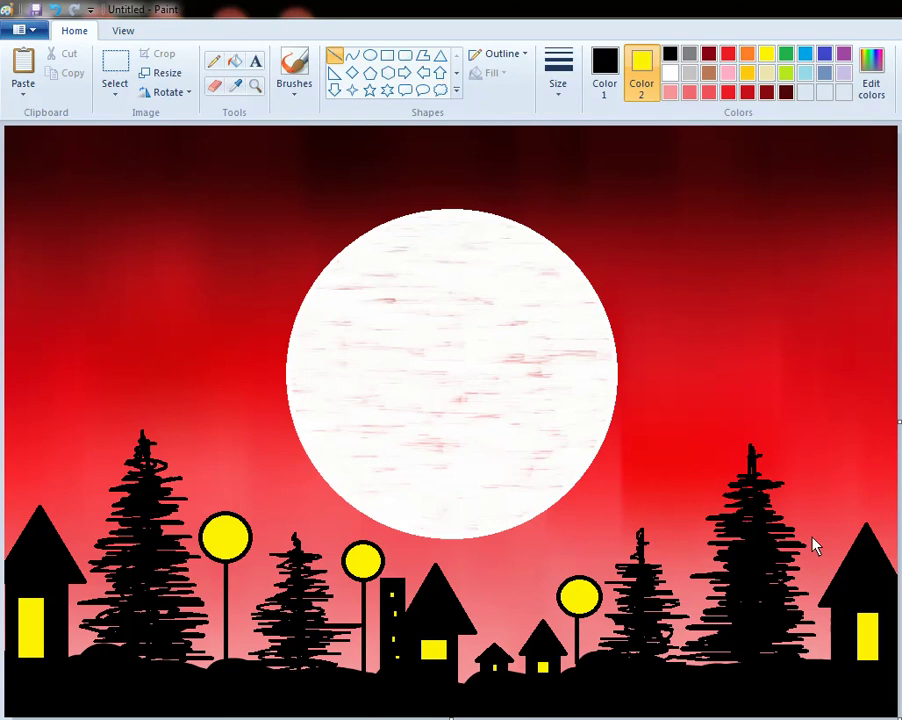
Draw a tall black vertical lamp post beside the inner side of each large edge building, rising above the eaves.
mouse_move(826, 596)
left_mouse_down()
mouse_move(834, 684)
mouse_move(846, 692)
mouse_move(824, 698)
mouse_move(836, 703)
left_mouse_up()
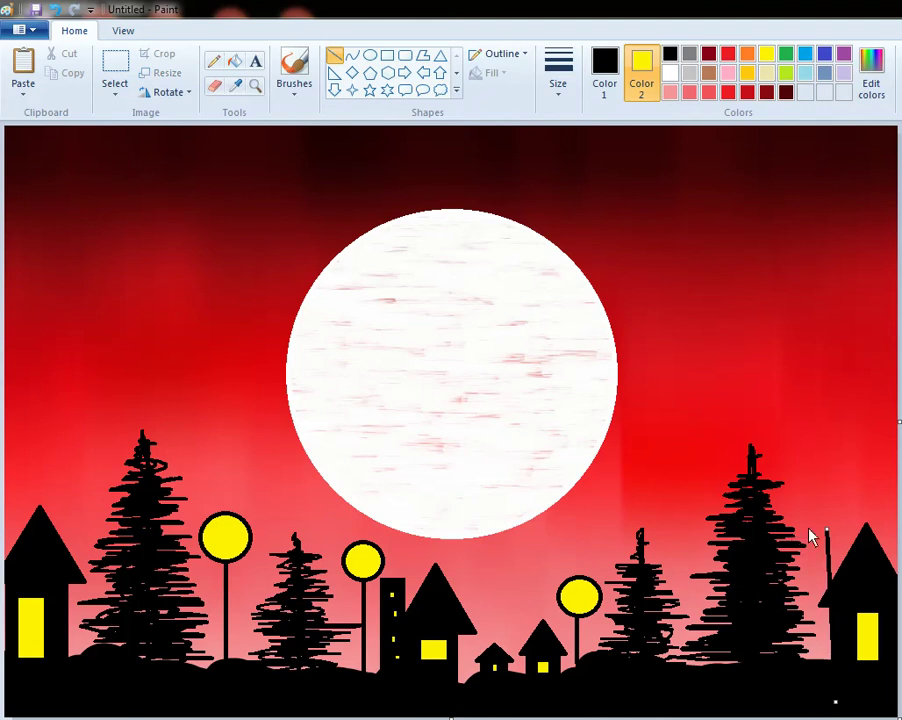
left_click_drag(825, 531, 835, 533)
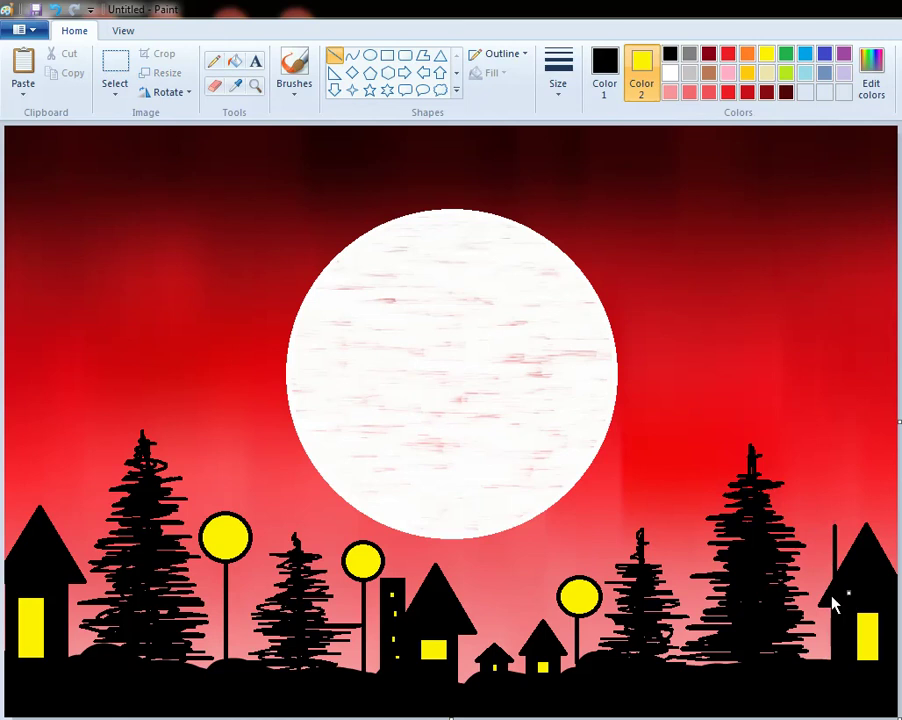
mouse_move(80, 487)
left_mouse_down()
mouse_move(91, 568)
mouse_move(84, 679)
left_mouse_up()
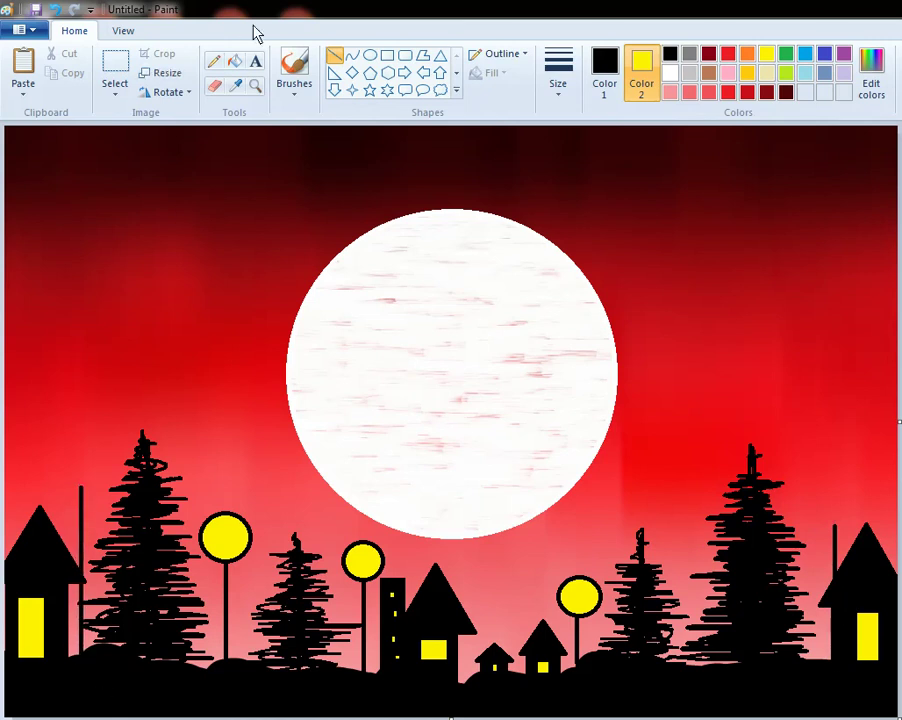
Add a large yellow round lamp with black outline on top of each of the two posts beside the edge buildings.
left_click(370, 55)
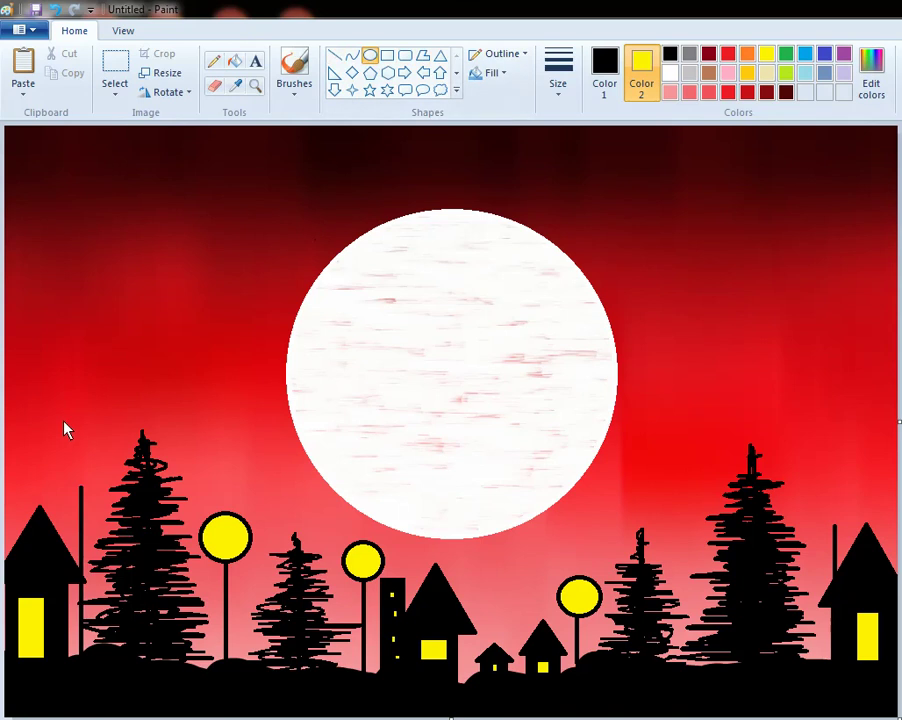
left_click_drag(96, 484, 133, 543)
left_click_drag(94, 484, 78, 455)
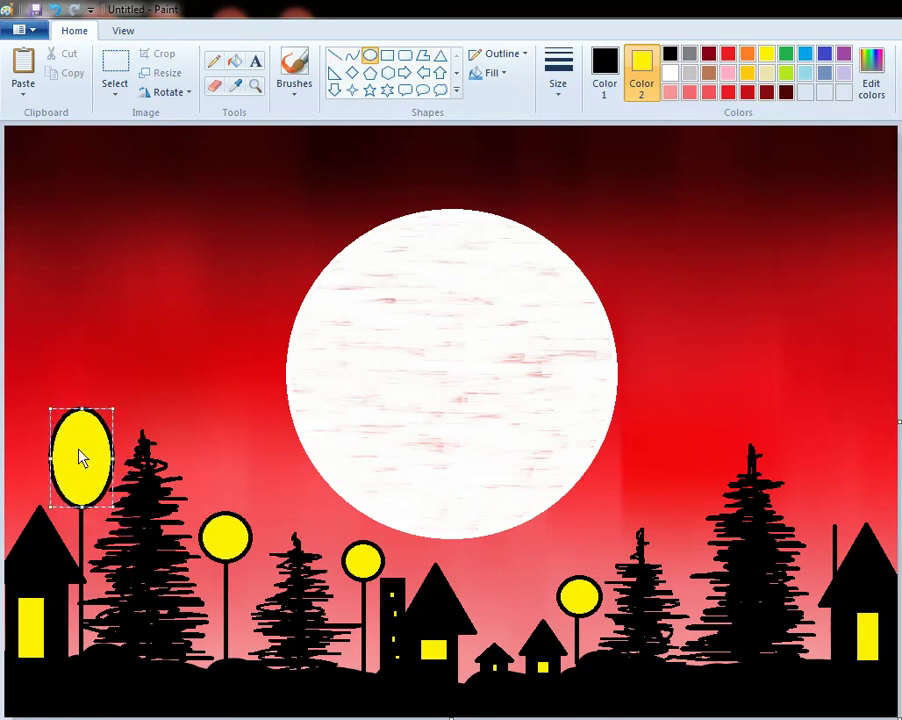
left_click_drag(80, 408, 85, 455)
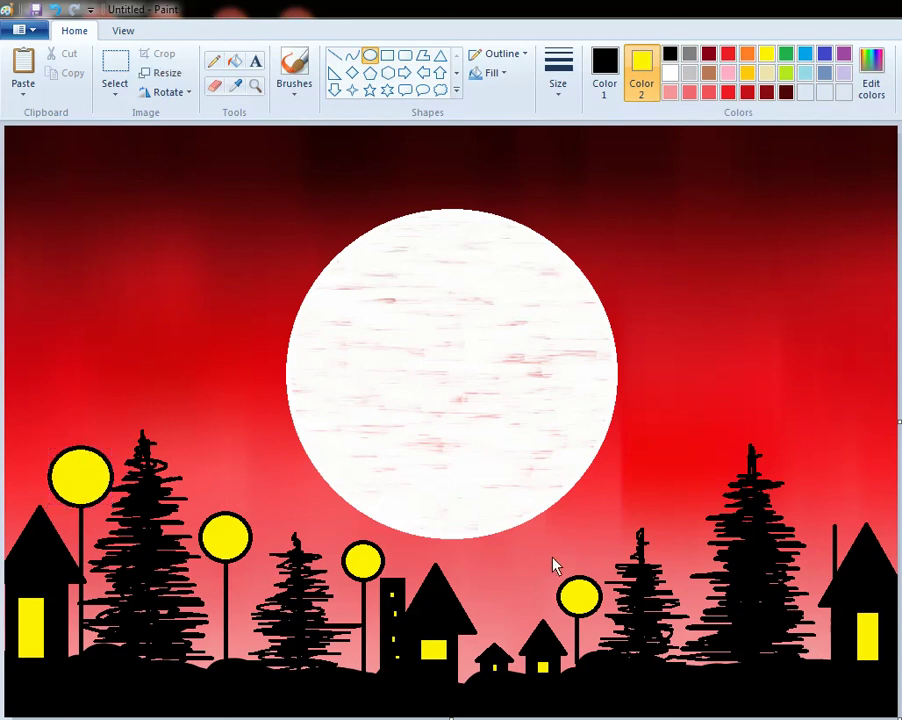
left_click_drag(816, 478, 840, 502)
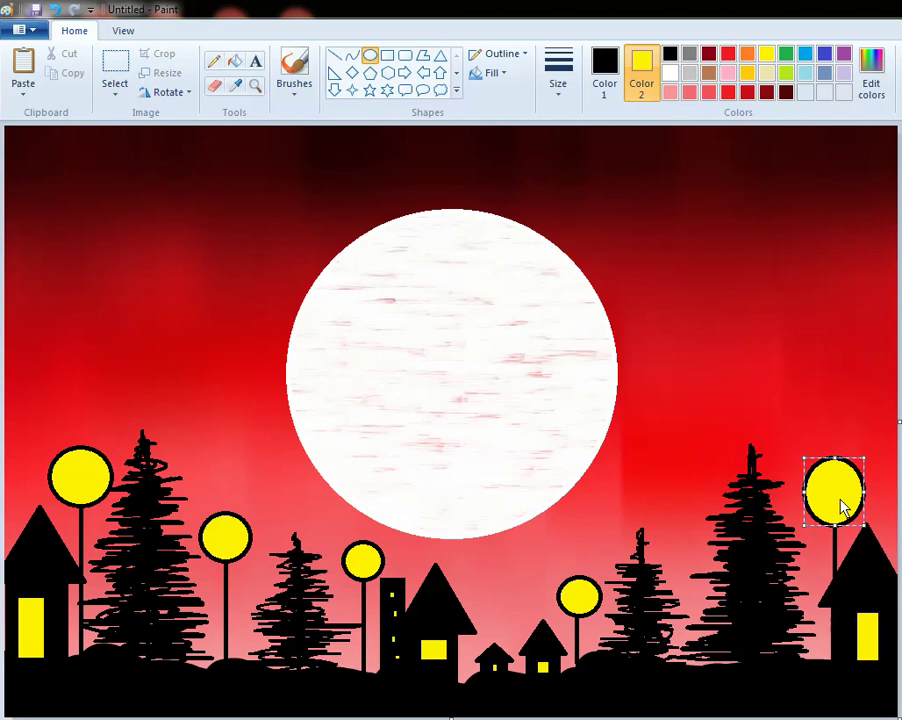
left_click(848, 447)
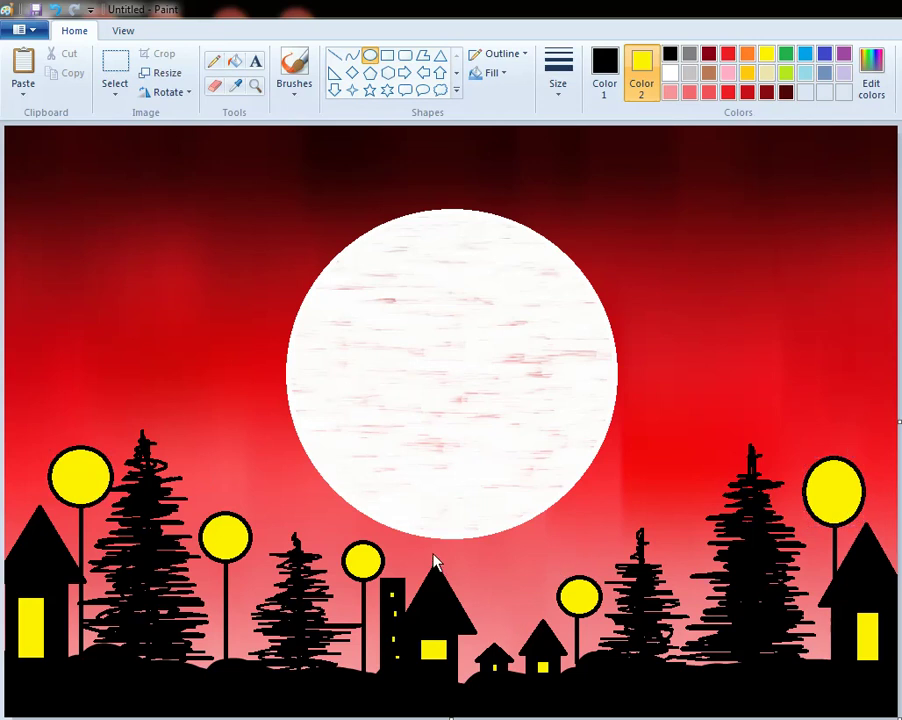
Place a small yellow oval with black outline on the roof peak of the main house and of both small houses.
left_click_drag(428, 549, 443, 567)
left_click(494, 584)
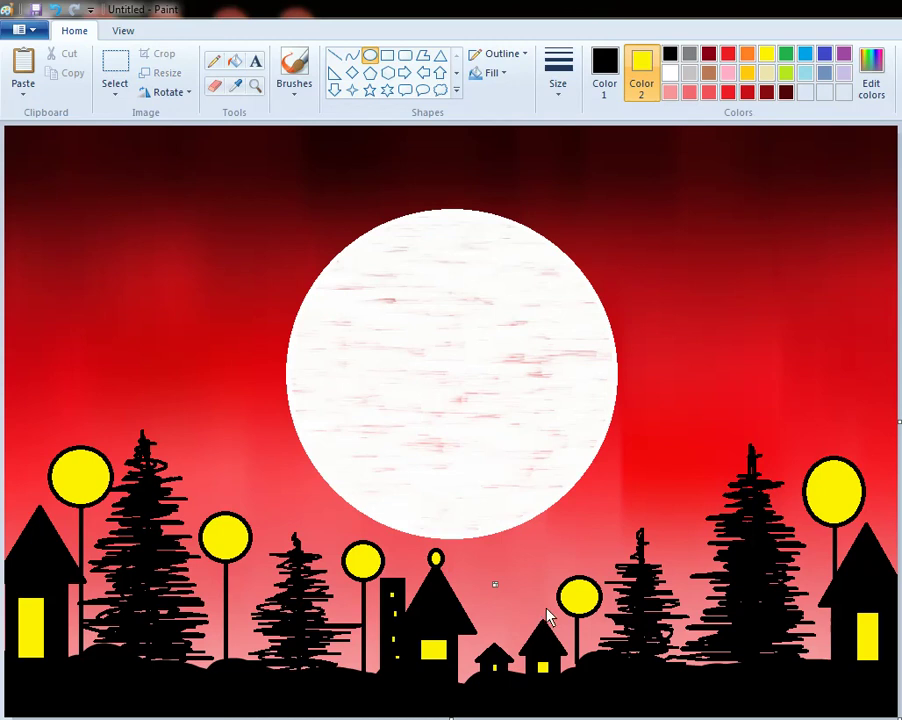
left_click_drag(539, 601, 552, 621)
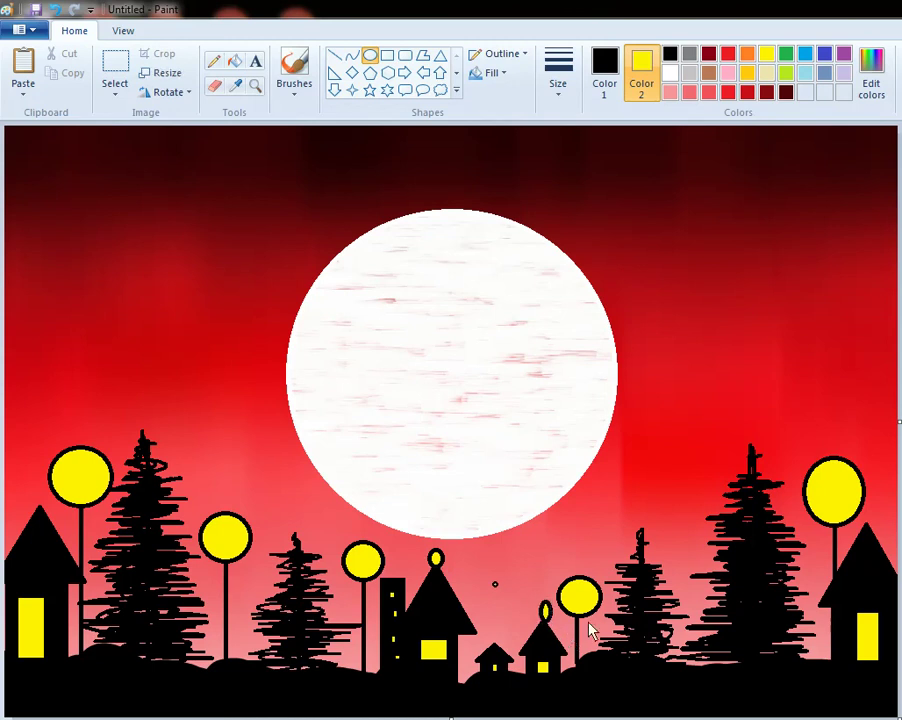
left_click(55, 18)
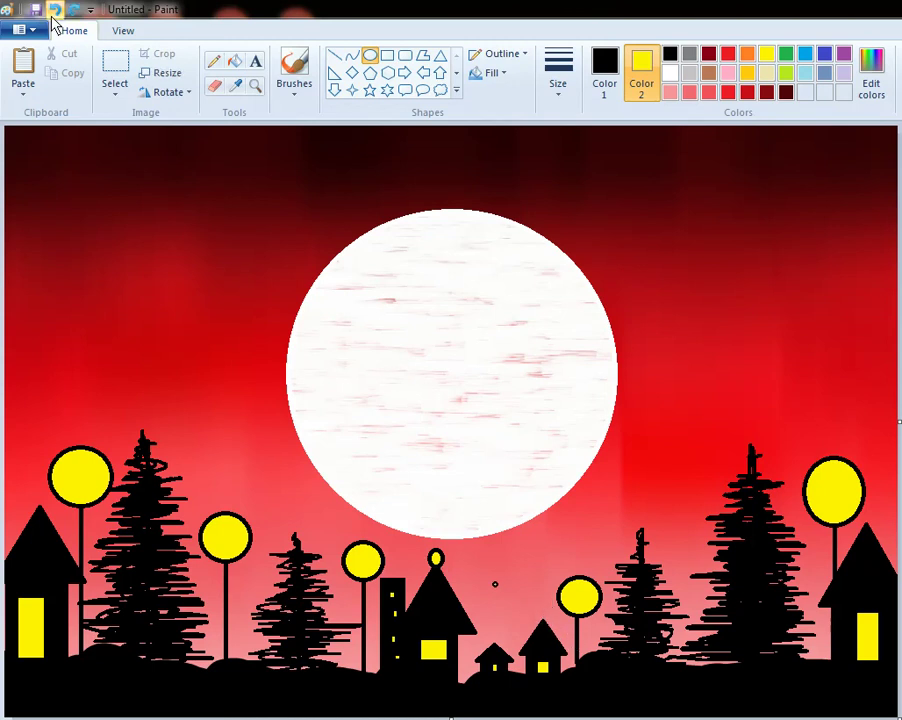
left_click_drag(532, 600, 552, 621)
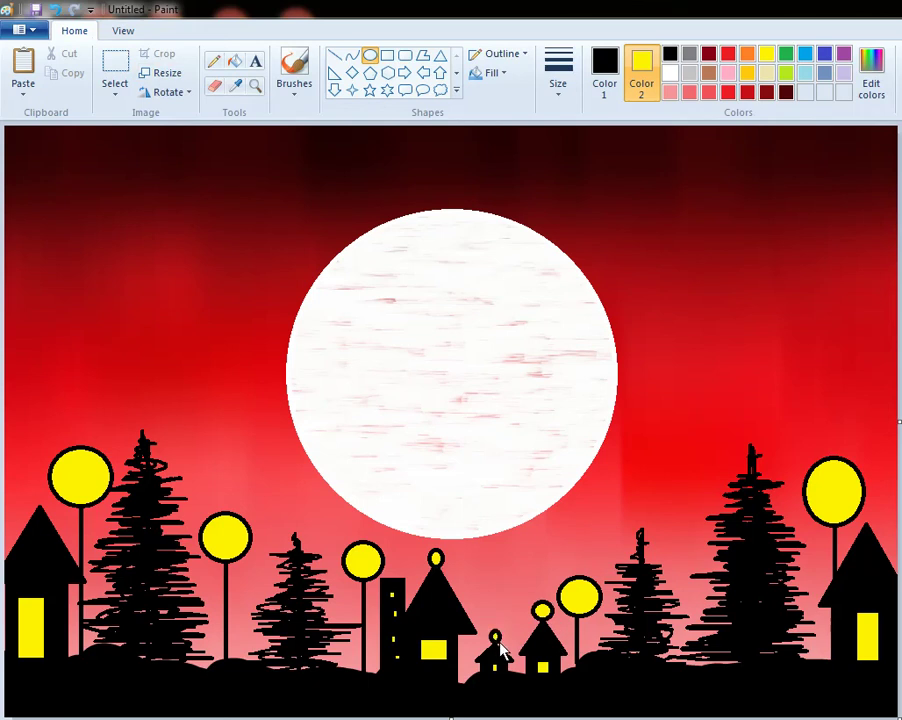
left_click_drag(488, 629, 500, 643)
Scatter small white Pencil dots as stars across the sky around the moon, using a thicker stroke size.
left_click(222, 68)
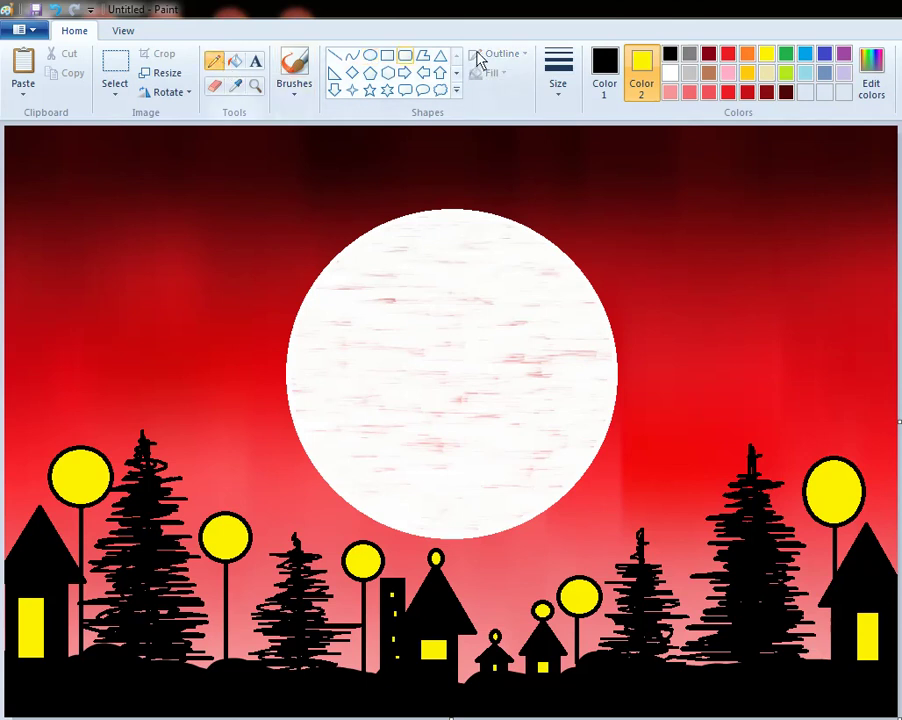
left_click(556, 84)
left_click(592, 222)
left_click(670, 73)
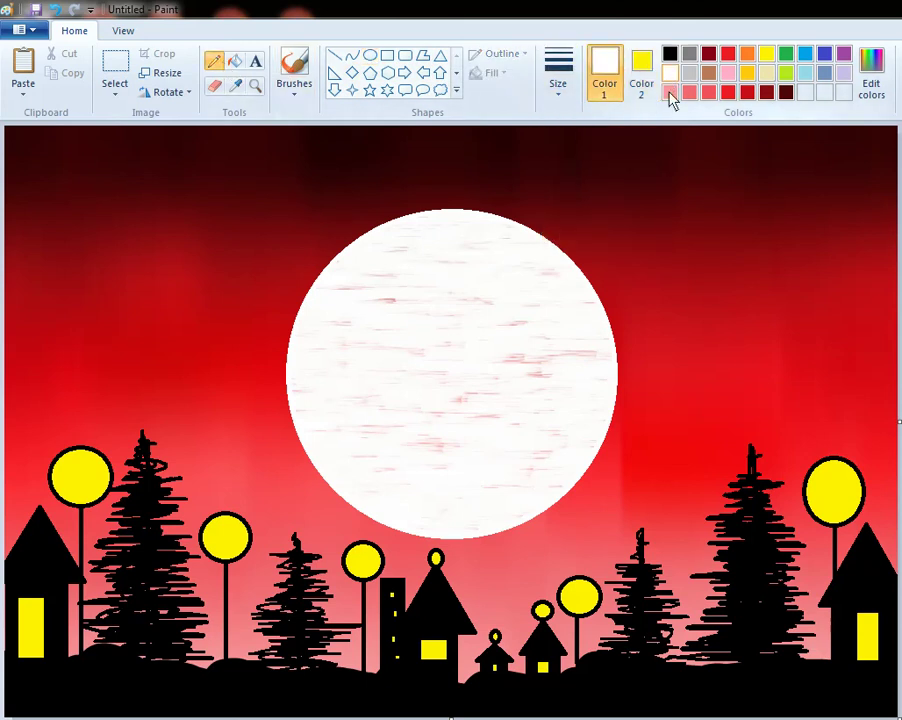
left_click(714, 185)
left_click(606, 145)
left_click(627, 219)
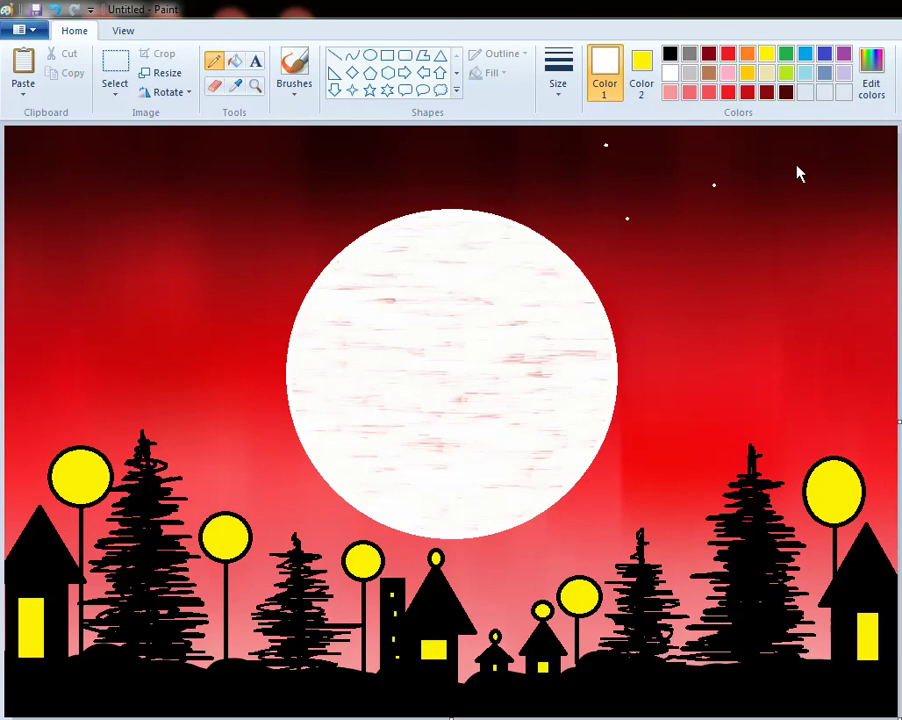
left_click(182, 165)
left_click(503, 179)
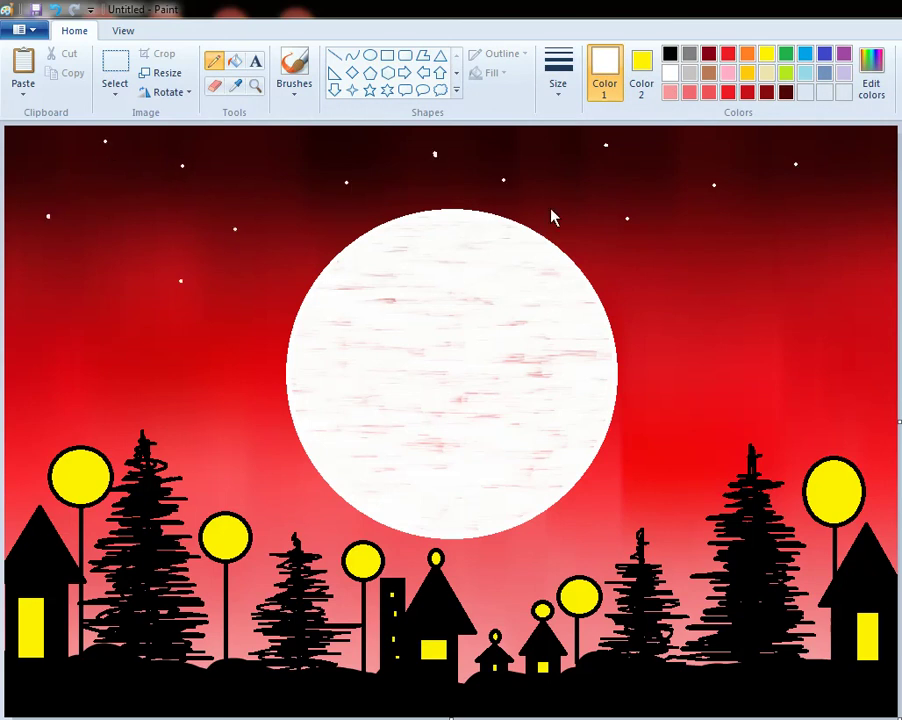
left_click(888, 160)
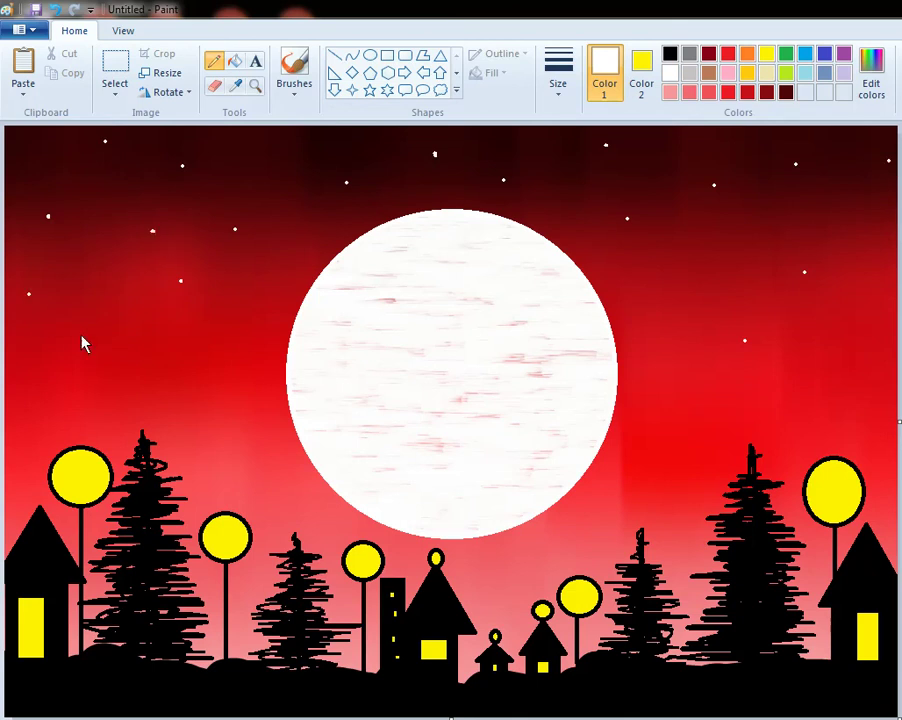